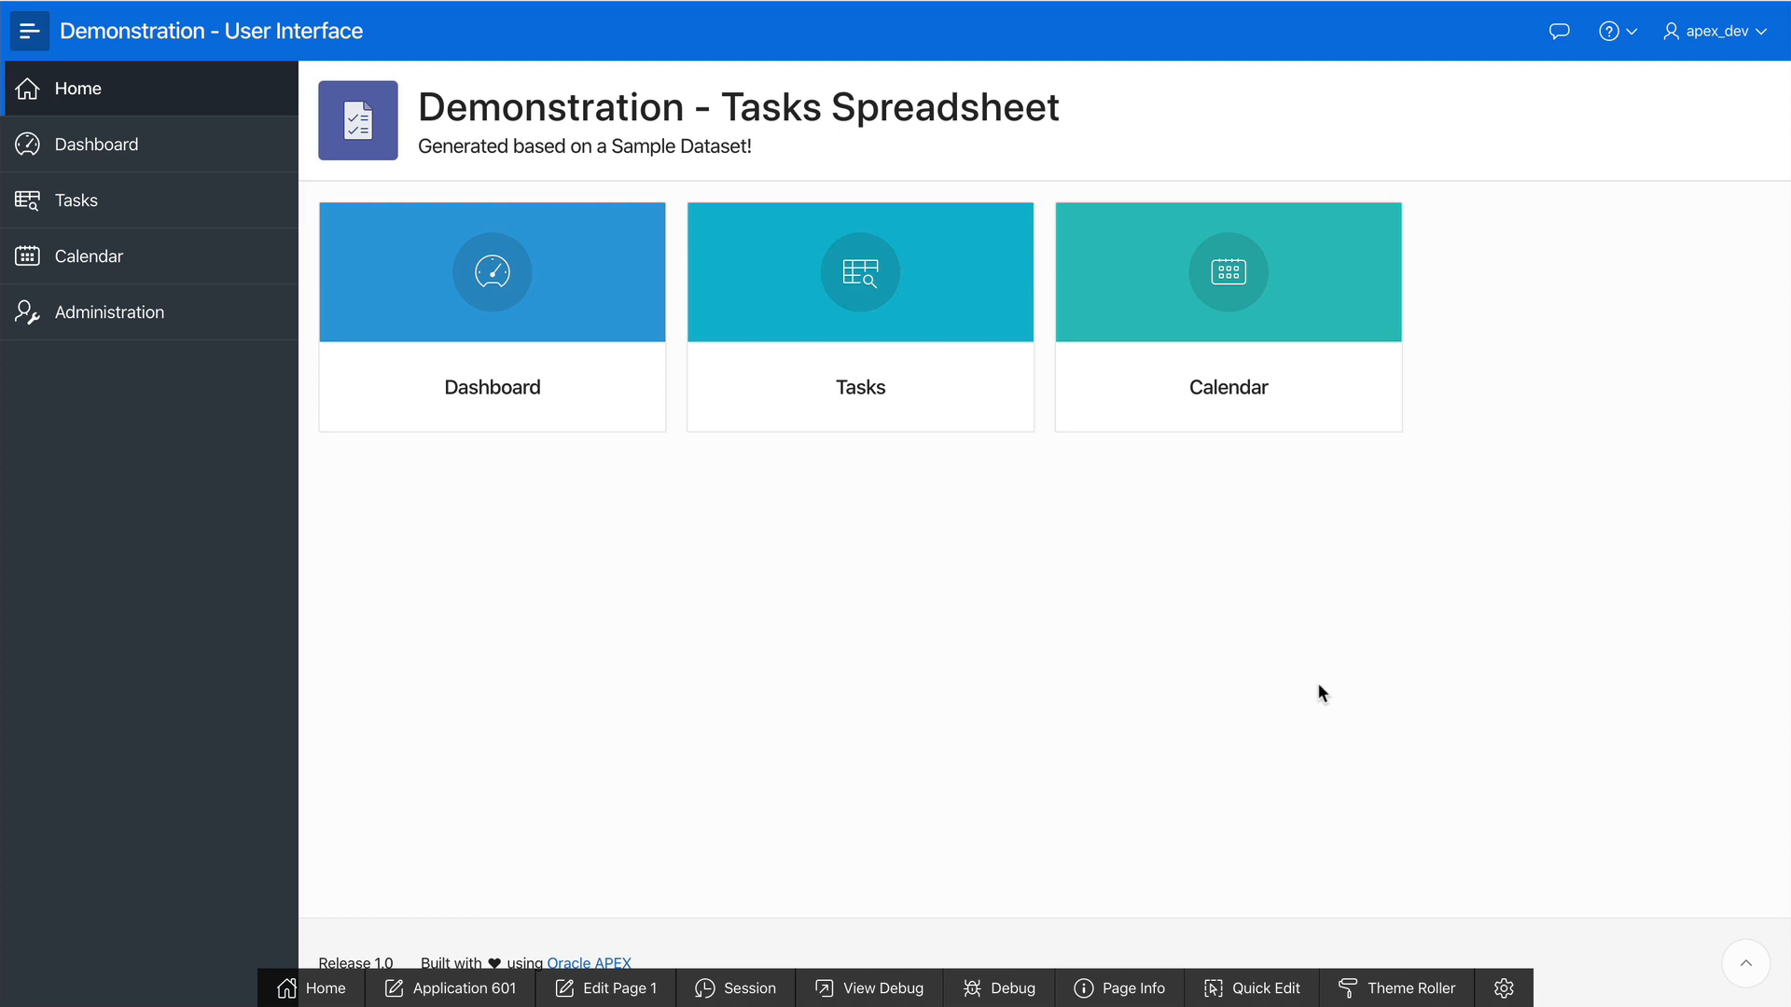
- Launch Theme Roller from the developer toolbar and expand its Global Colors section
{"action": "left_click", "coordinate": [1404, 984]}
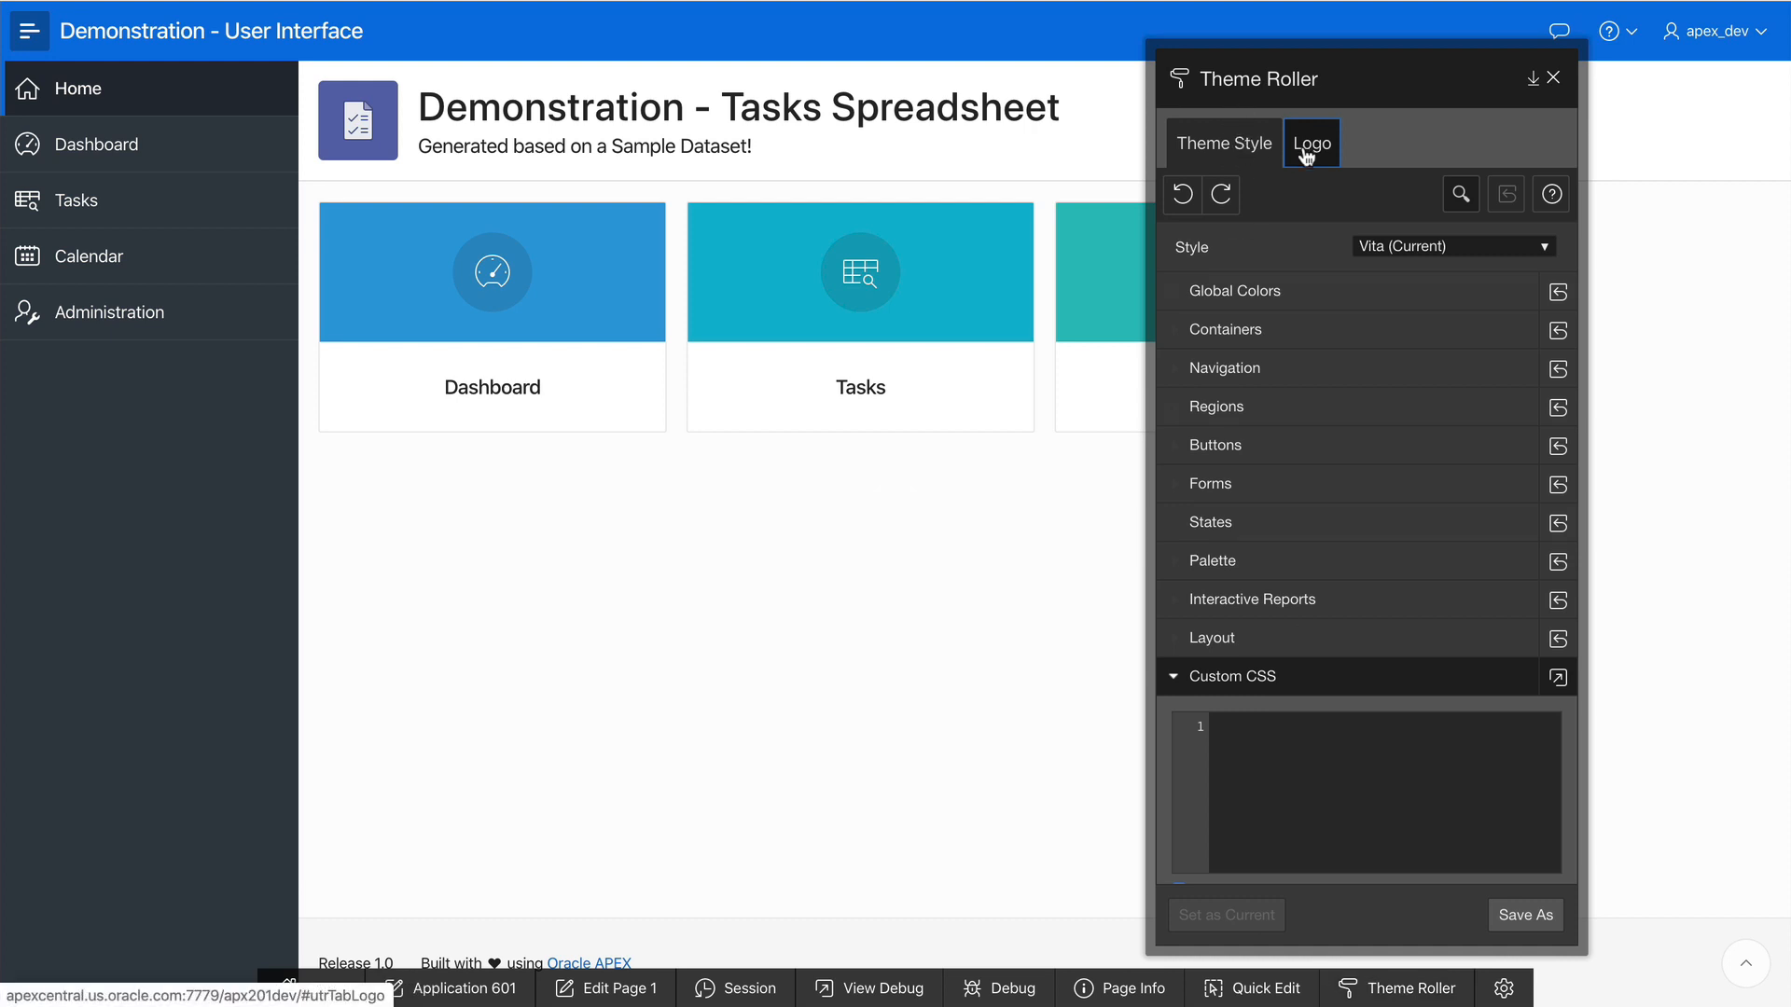
{"action": "left_click", "coordinate": [1270, 290]}
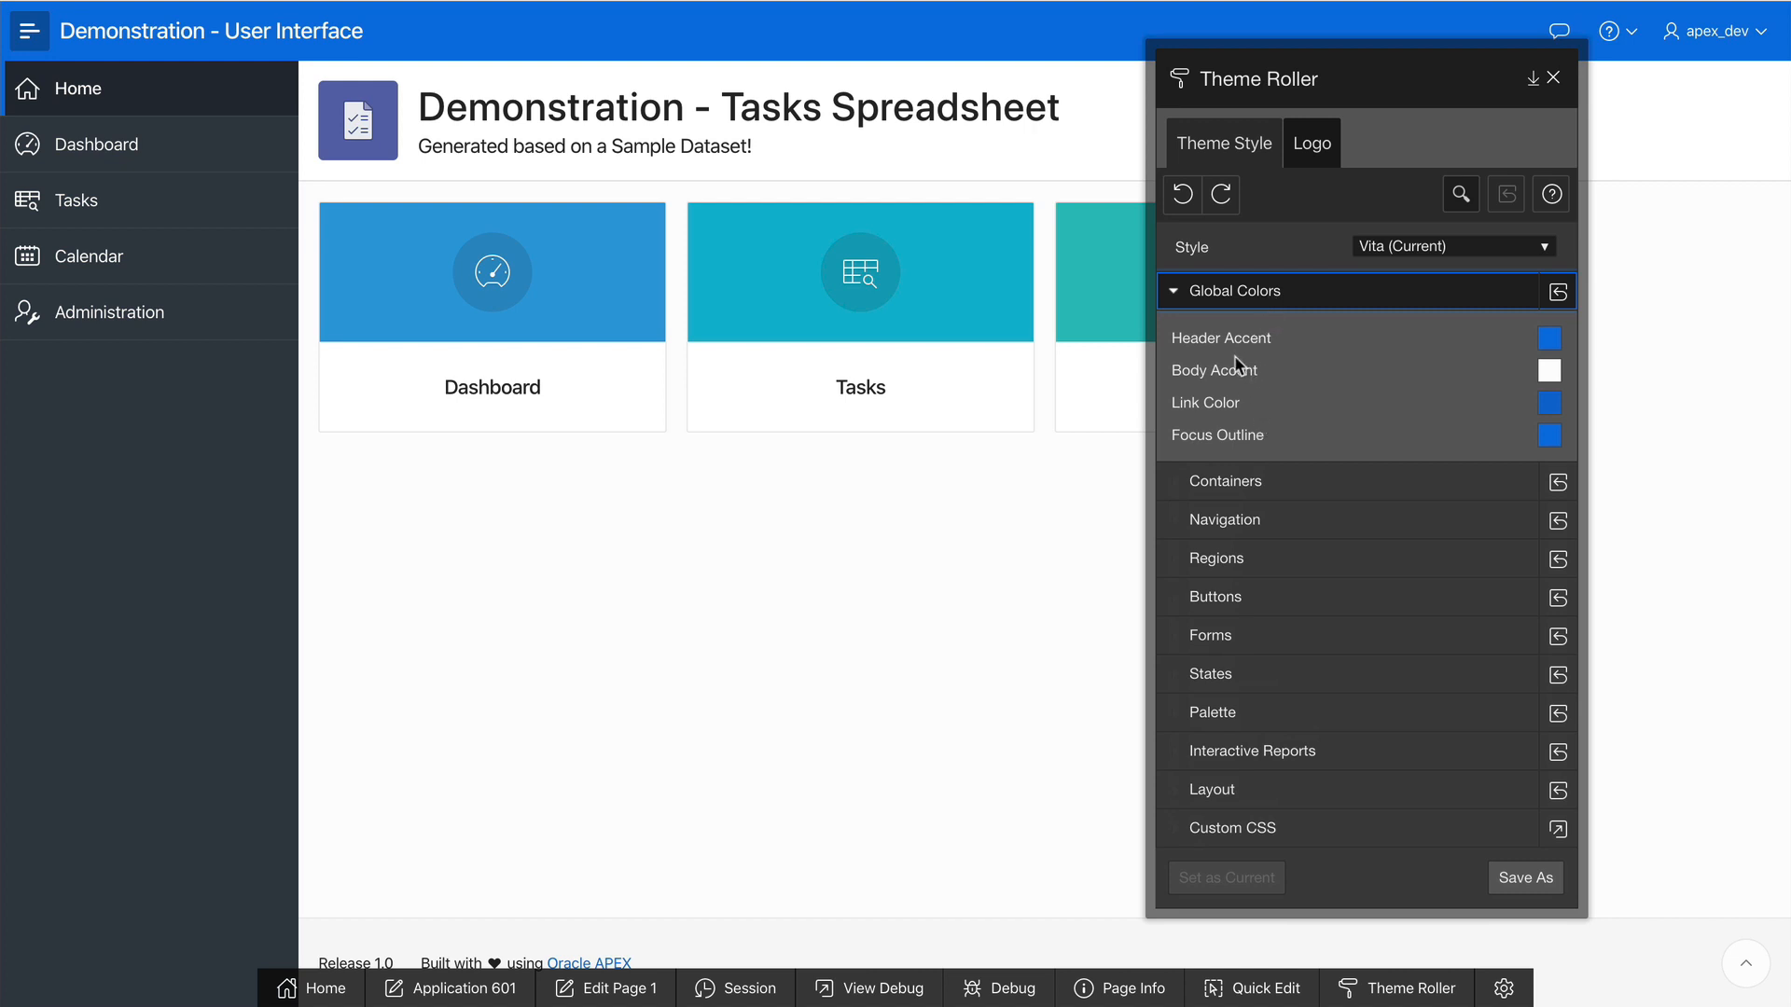
- Change the Header Accent from blue to teal #22b5ae via the hue slider and colour square
{"action": "left_click", "coordinate": [1548, 340]}
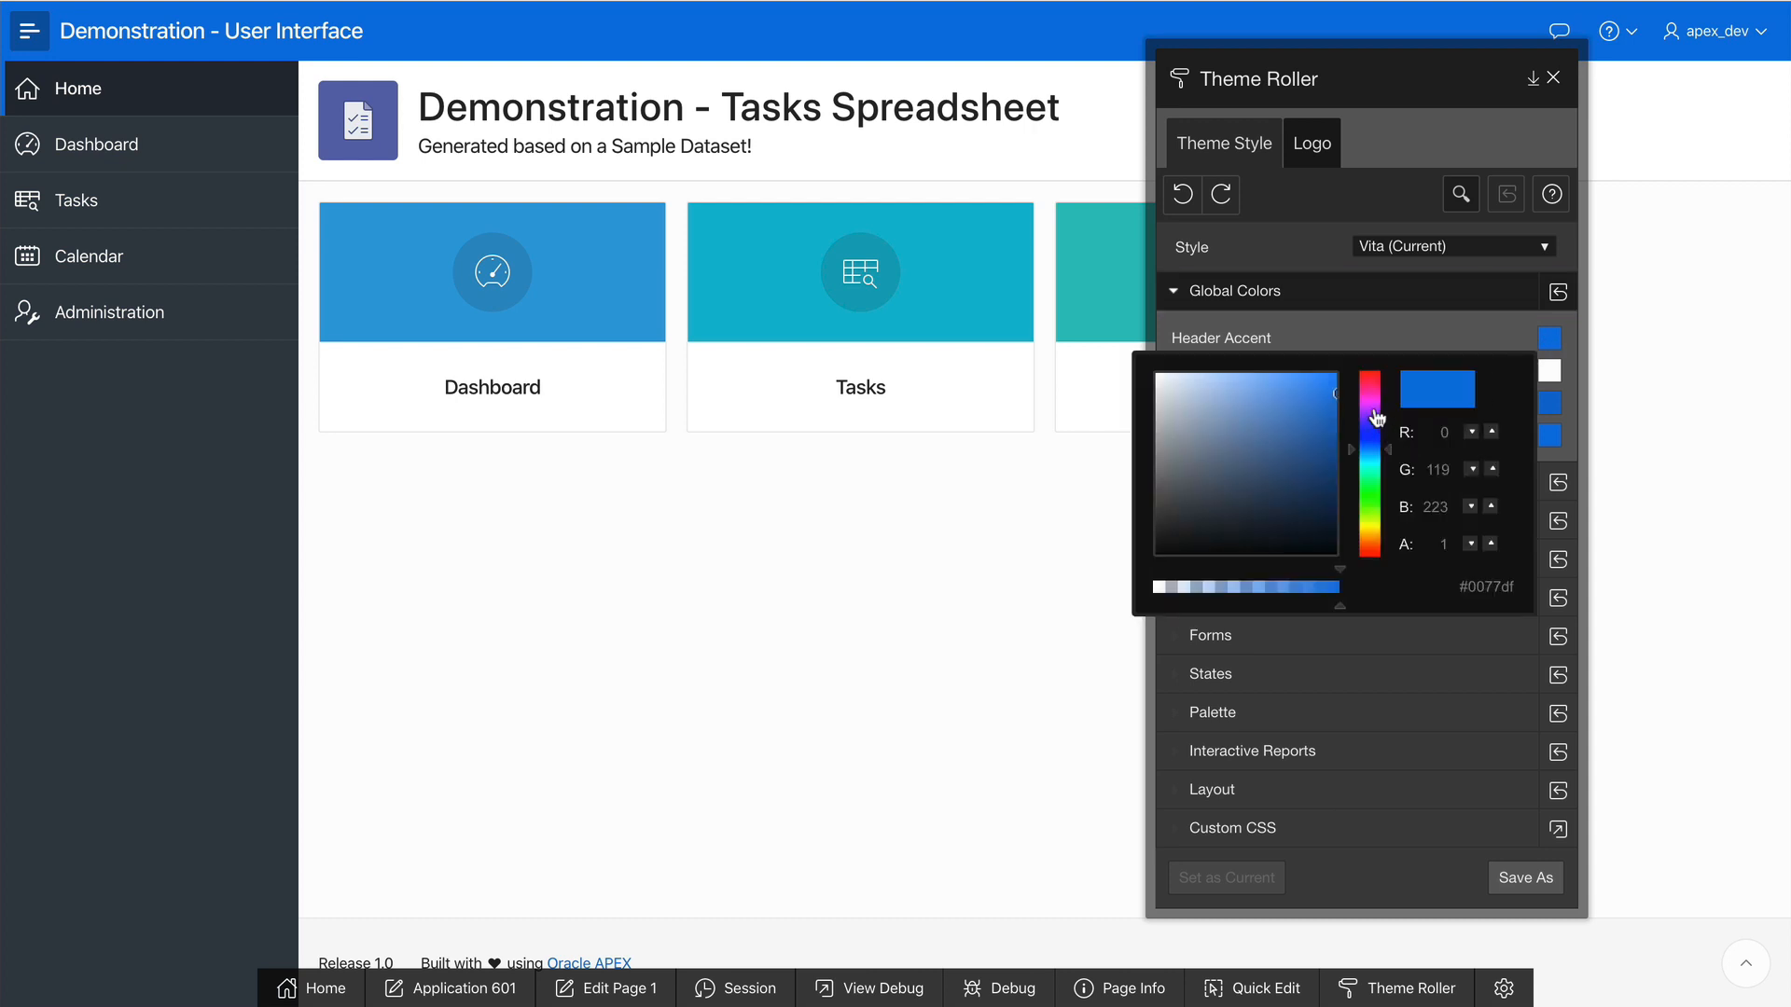
{"action": "left_click_drag", "start_coordinate": [1370, 420], "coordinate": [1375, 394]}
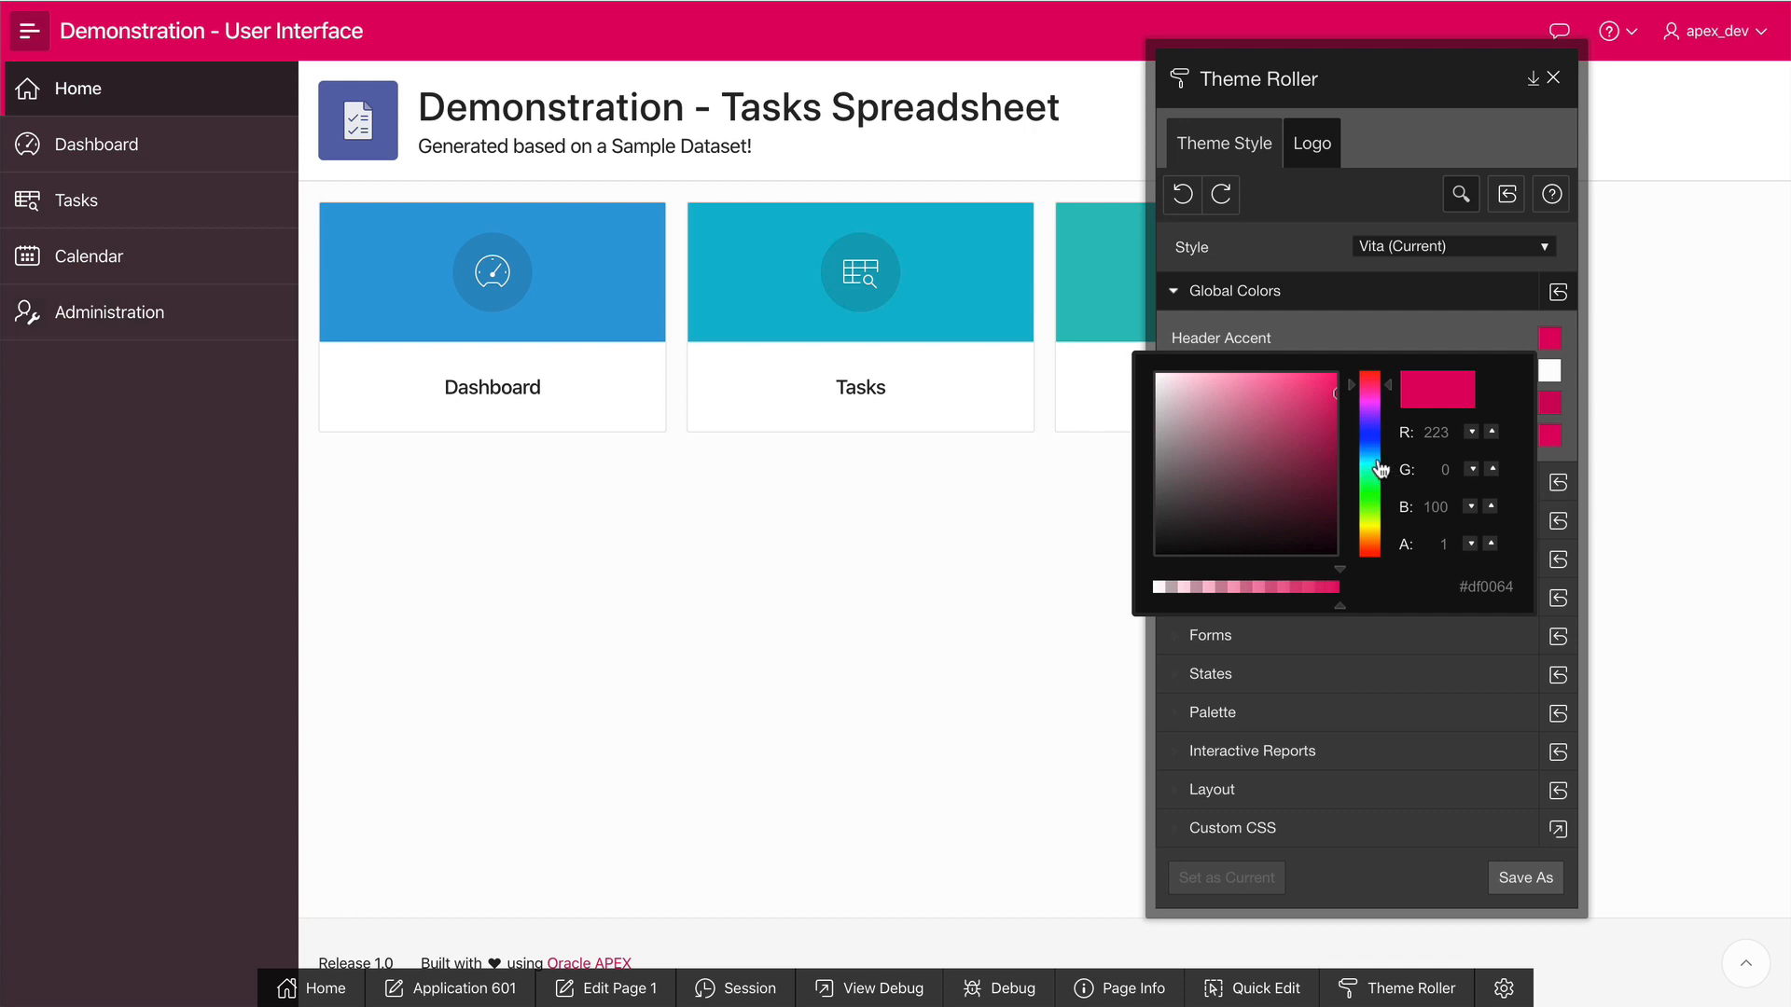
{"action": "left_click_drag", "start_coordinate": [1374, 463], "coordinate": [1375, 476]}
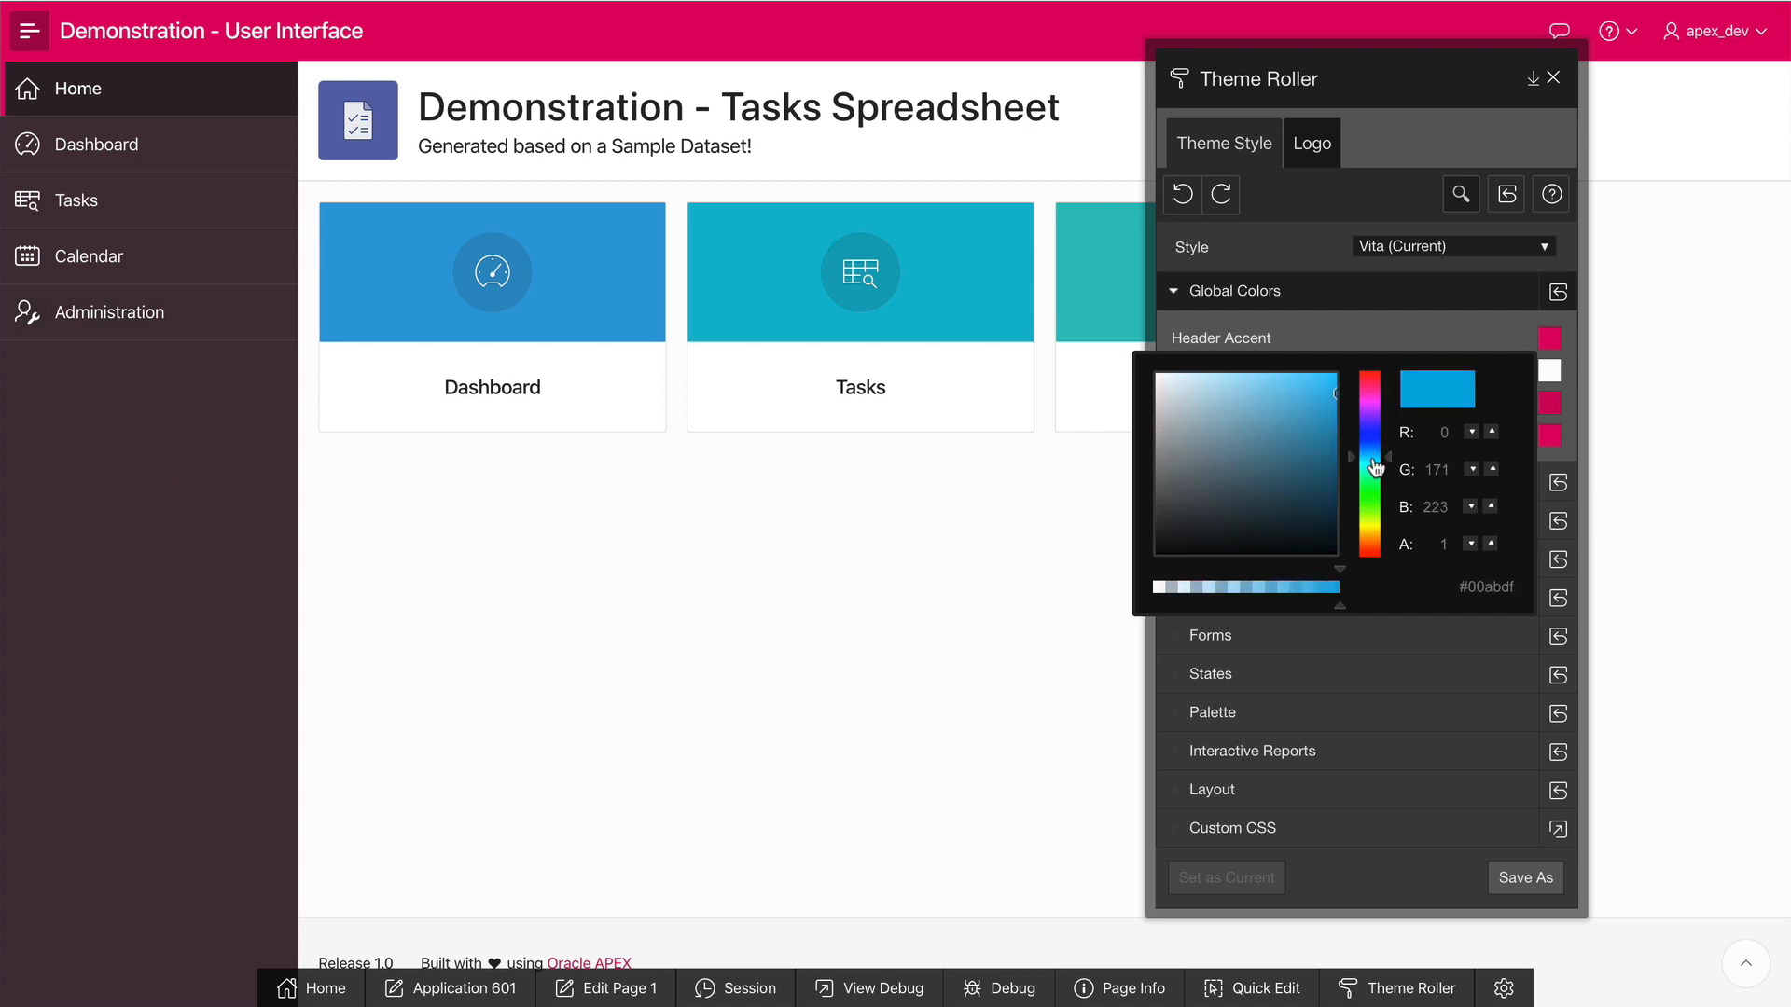
{"action": "left_click_drag", "start_coordinate": [1315, 434], "coordinate": [1303, 424]}
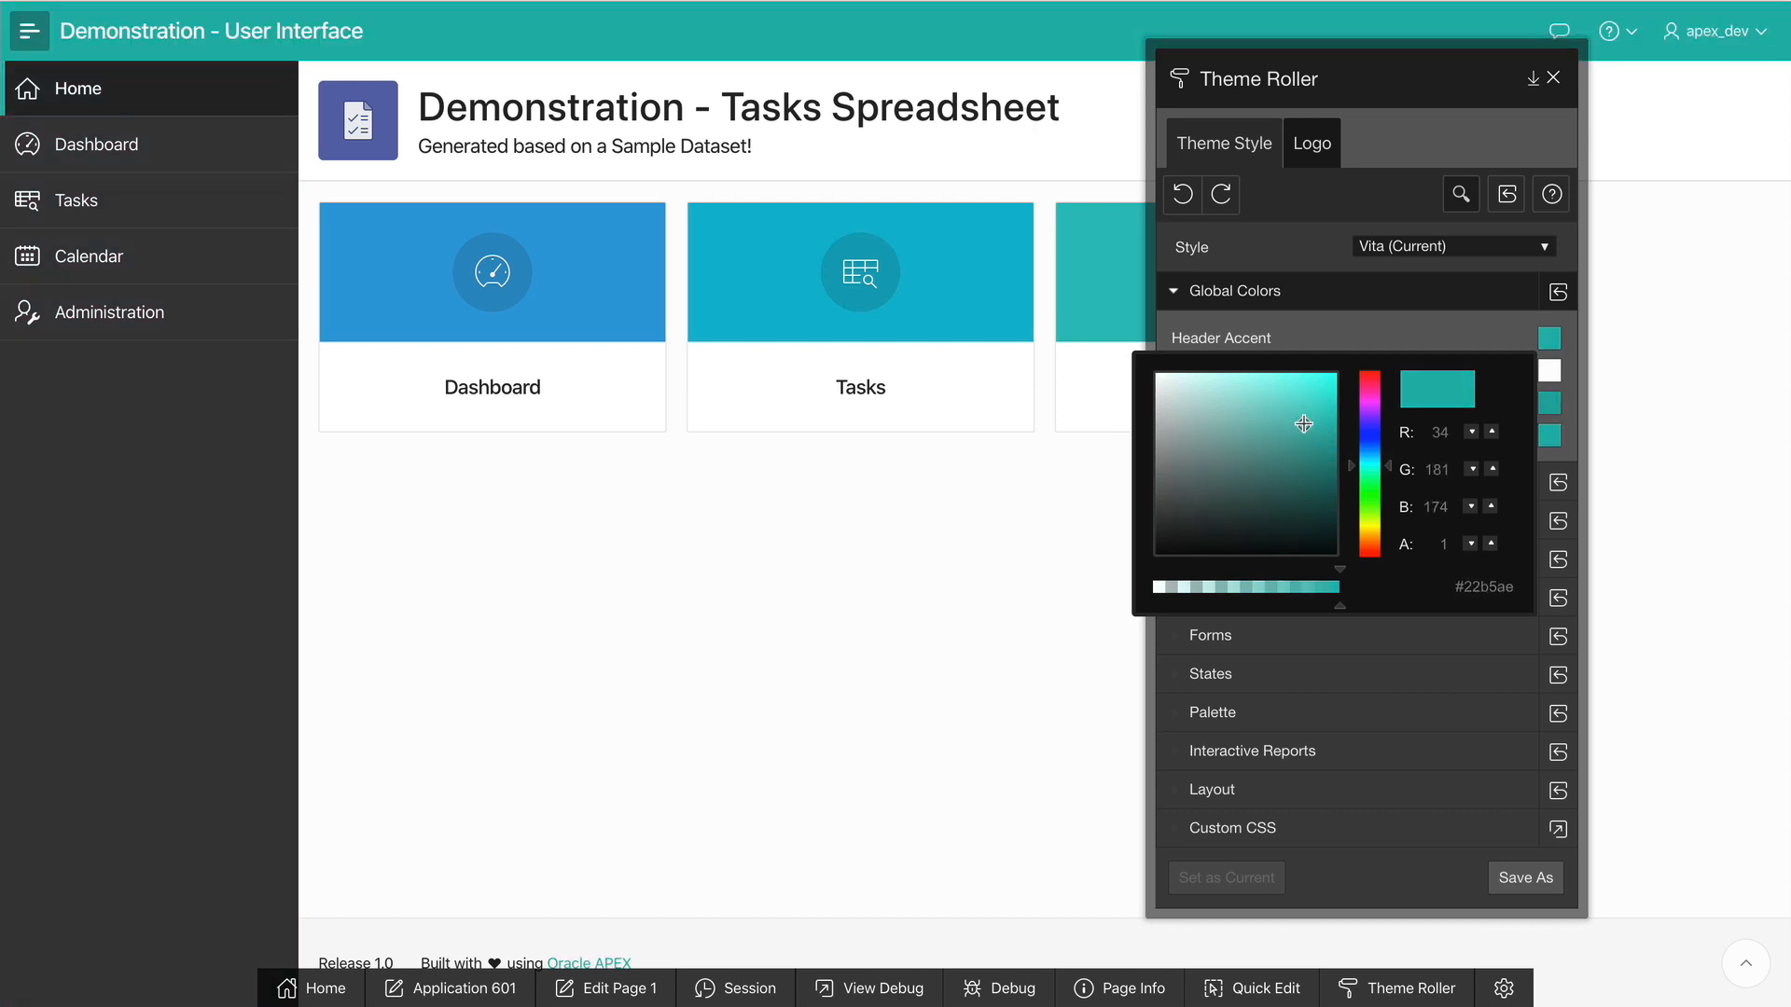
{"action": "left_click", "coordinate": [1394, 346]}
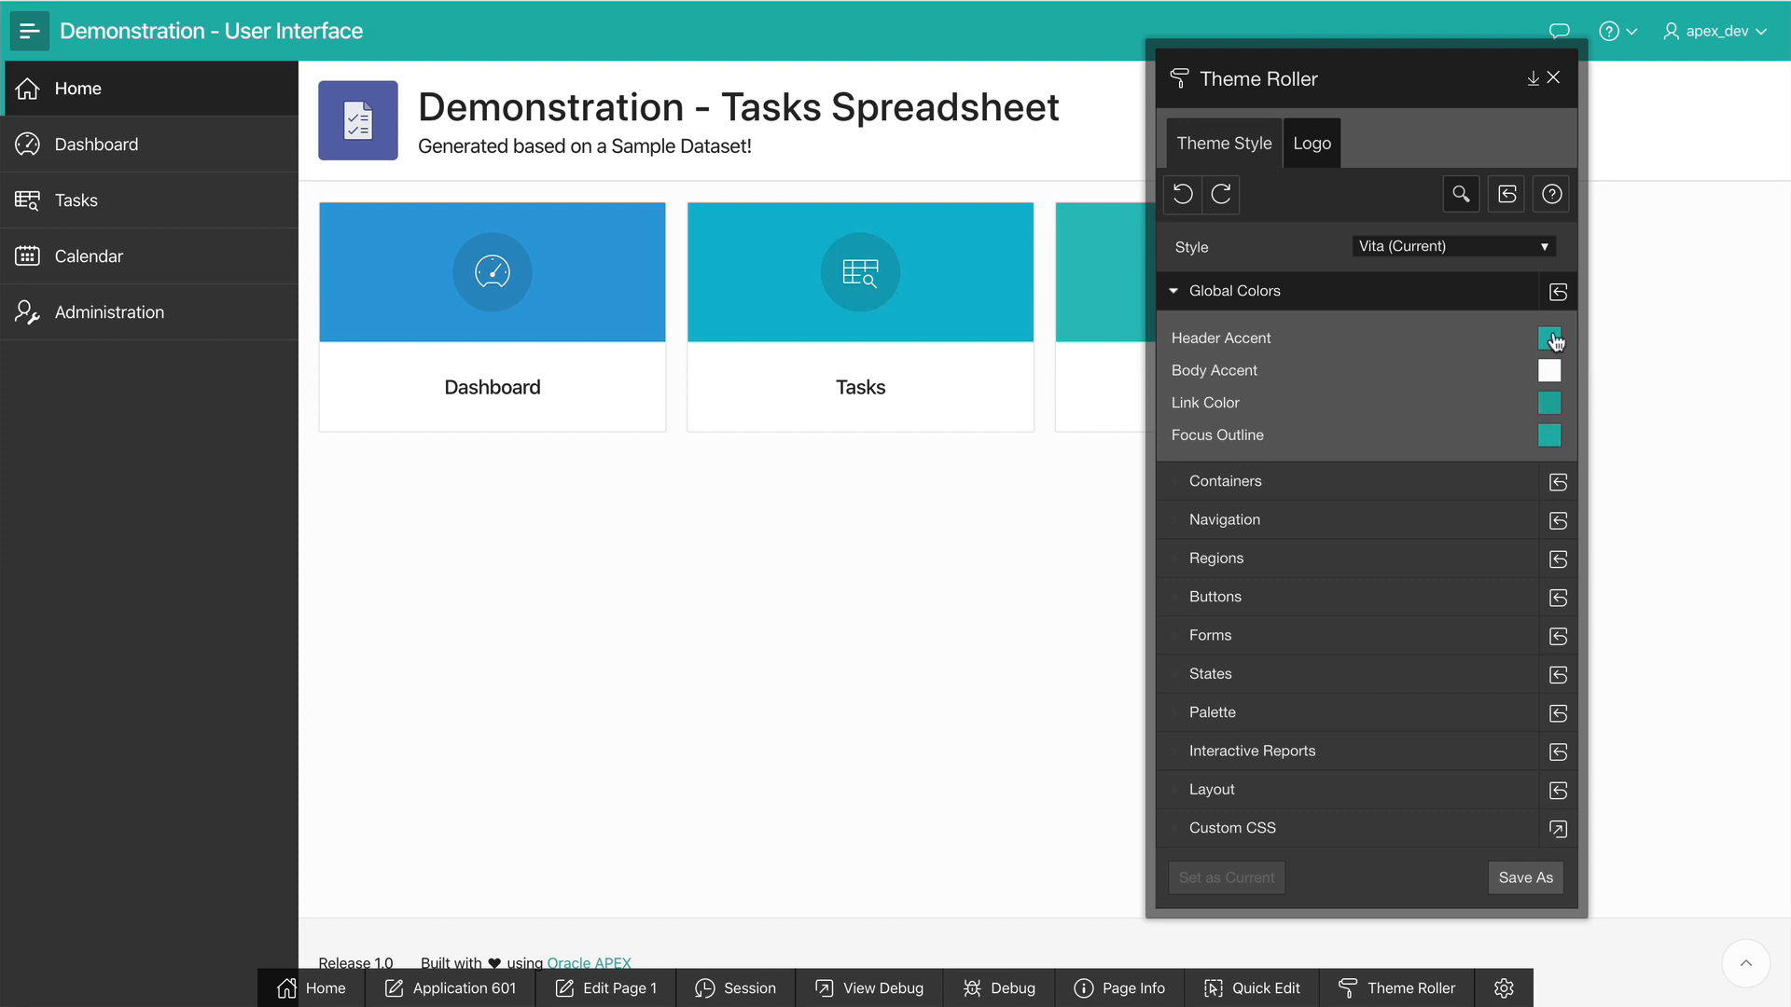
- Set the Link Color swatch to a blue hue while the header accent stays teal
{"action": "left_click", "coordinate": [1549, 435]}
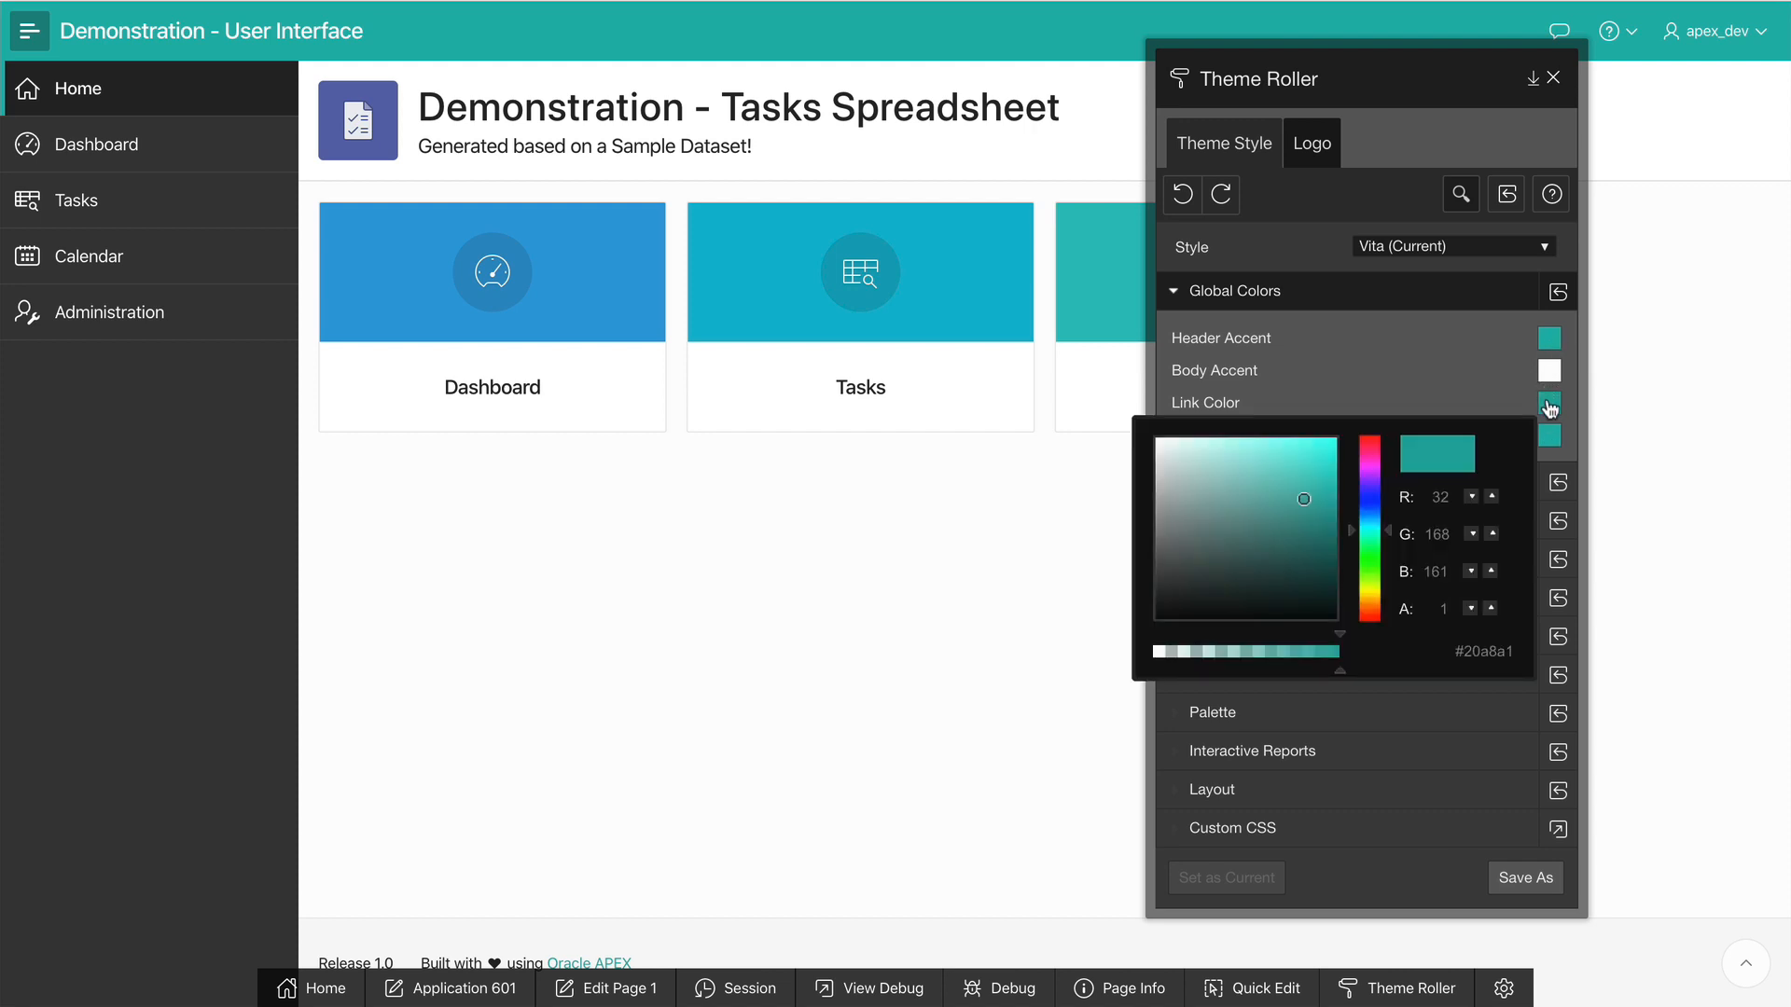
{"action": "left_click", "coordinate": [1371, 511]}
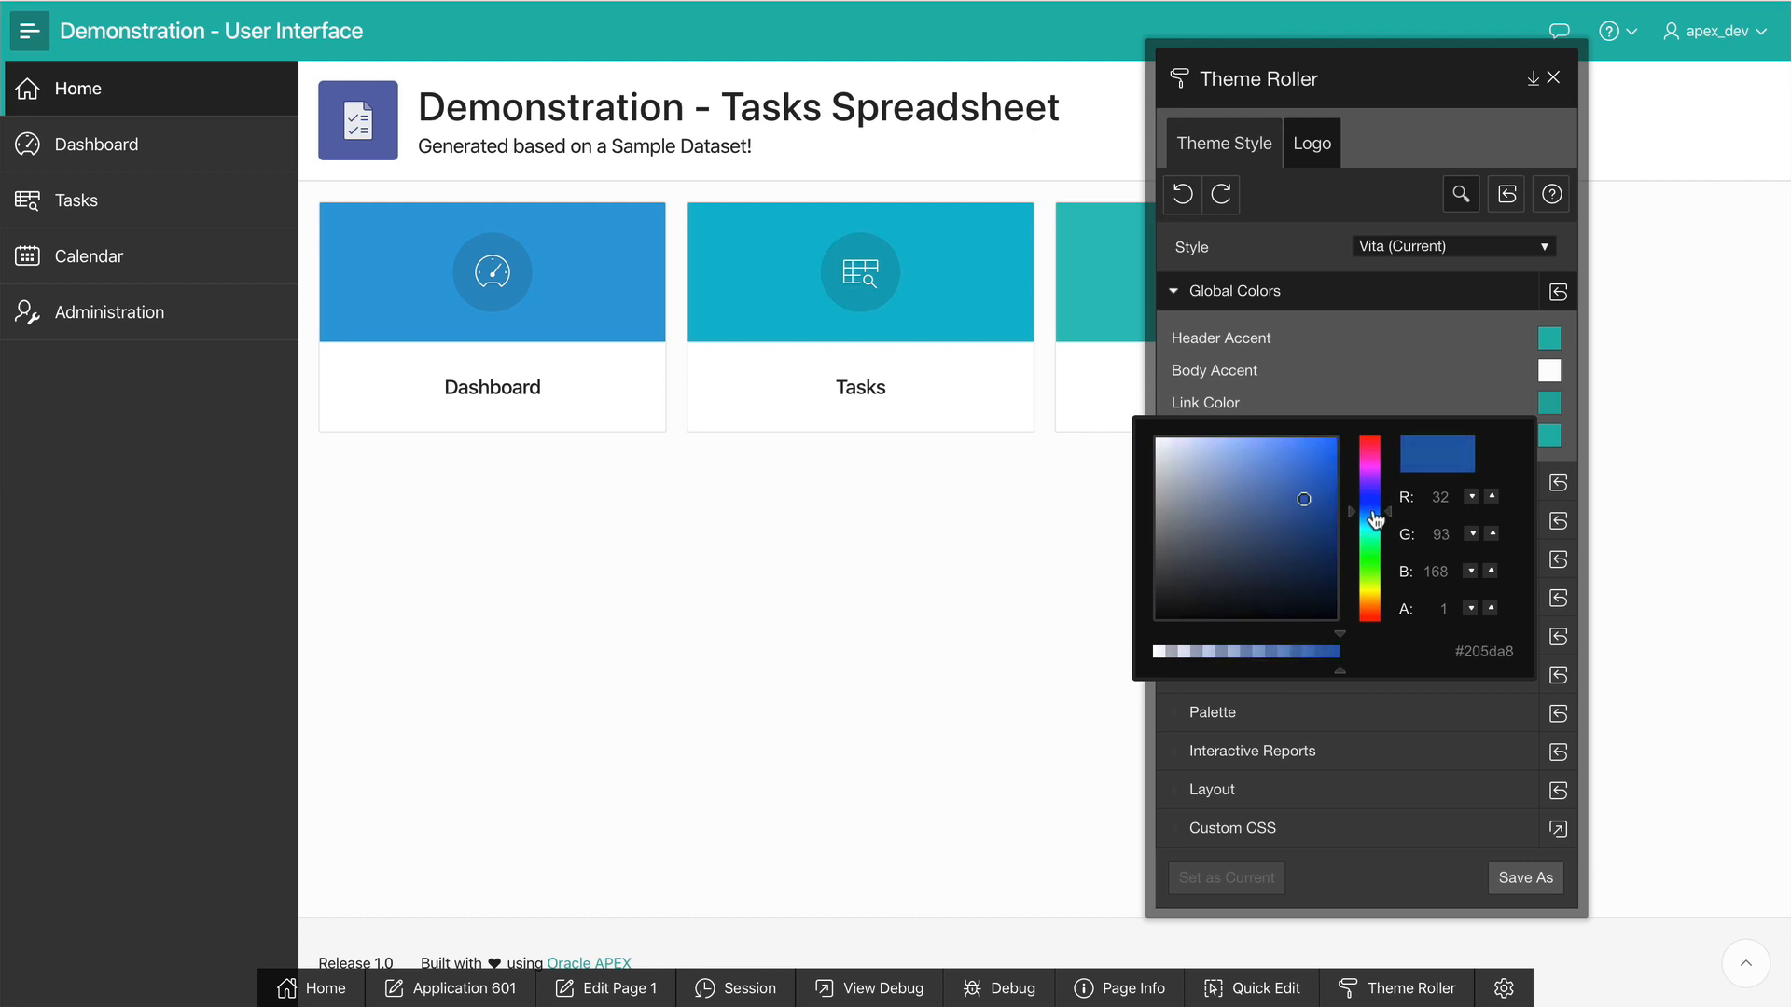
{"action": "left_click", "coordinate": [1452, 368]}
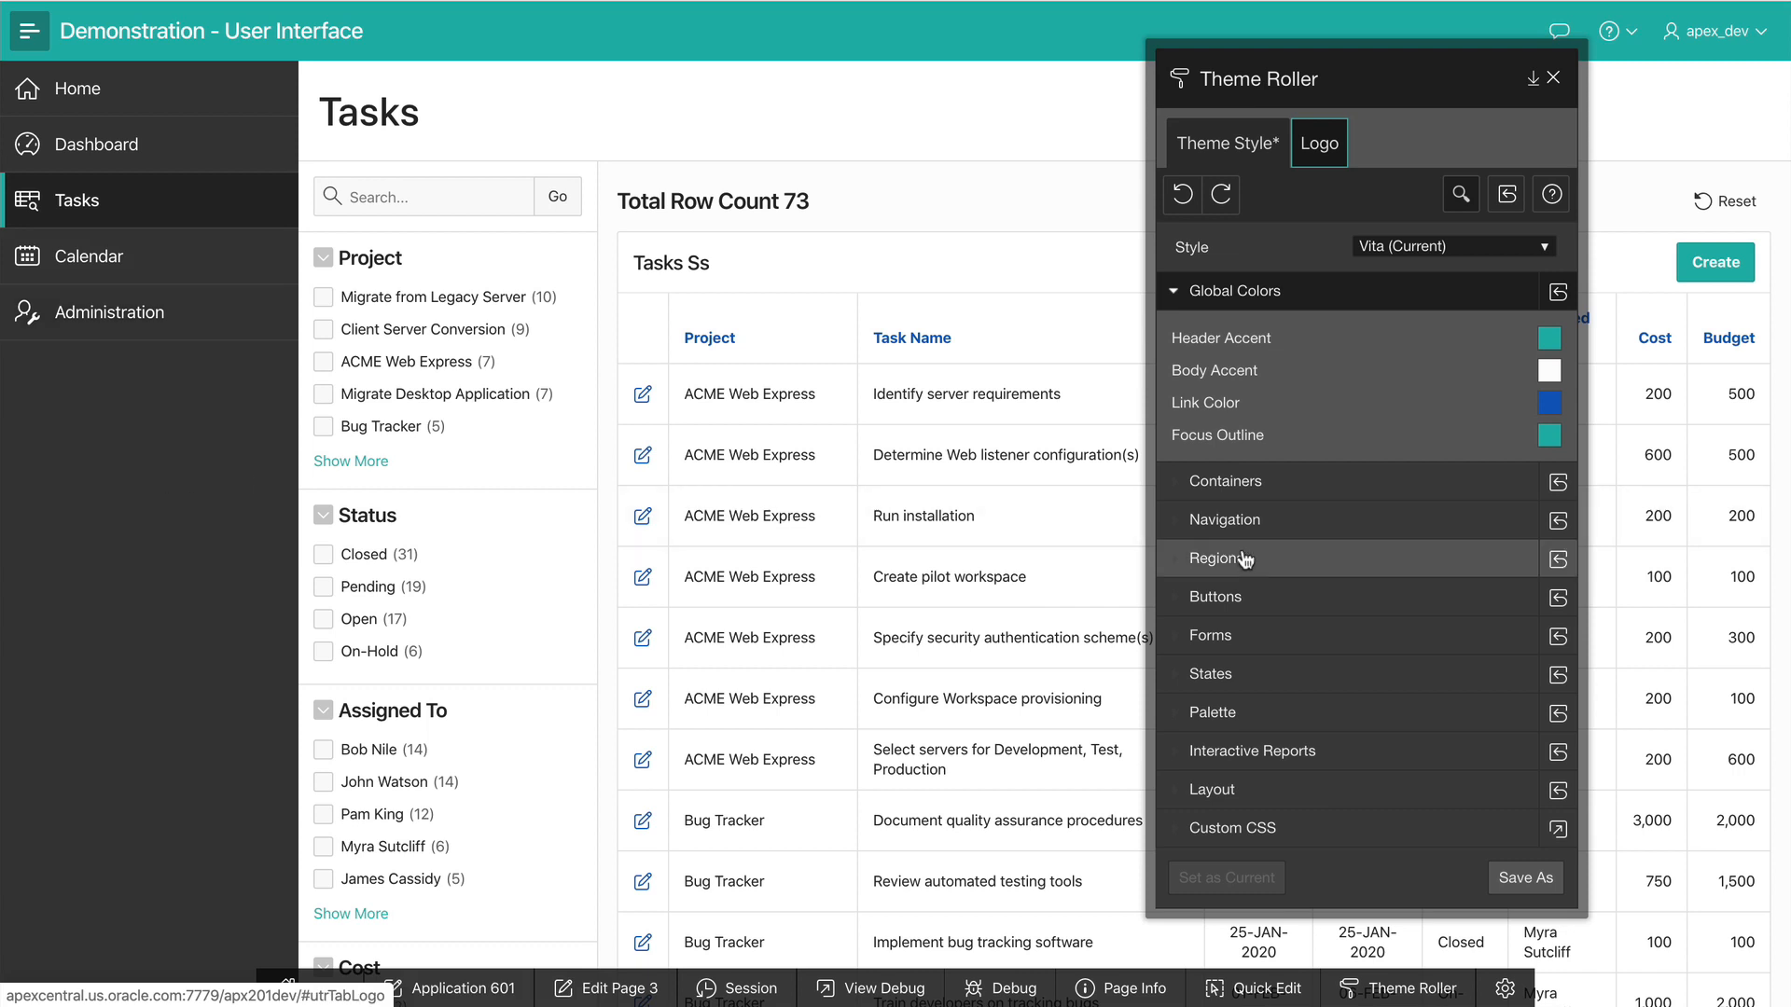
- Change Navigation Style from Dark (Default) to Light in the Navigation section
{"action": "left_click", "coordinate": [1350, 521]}
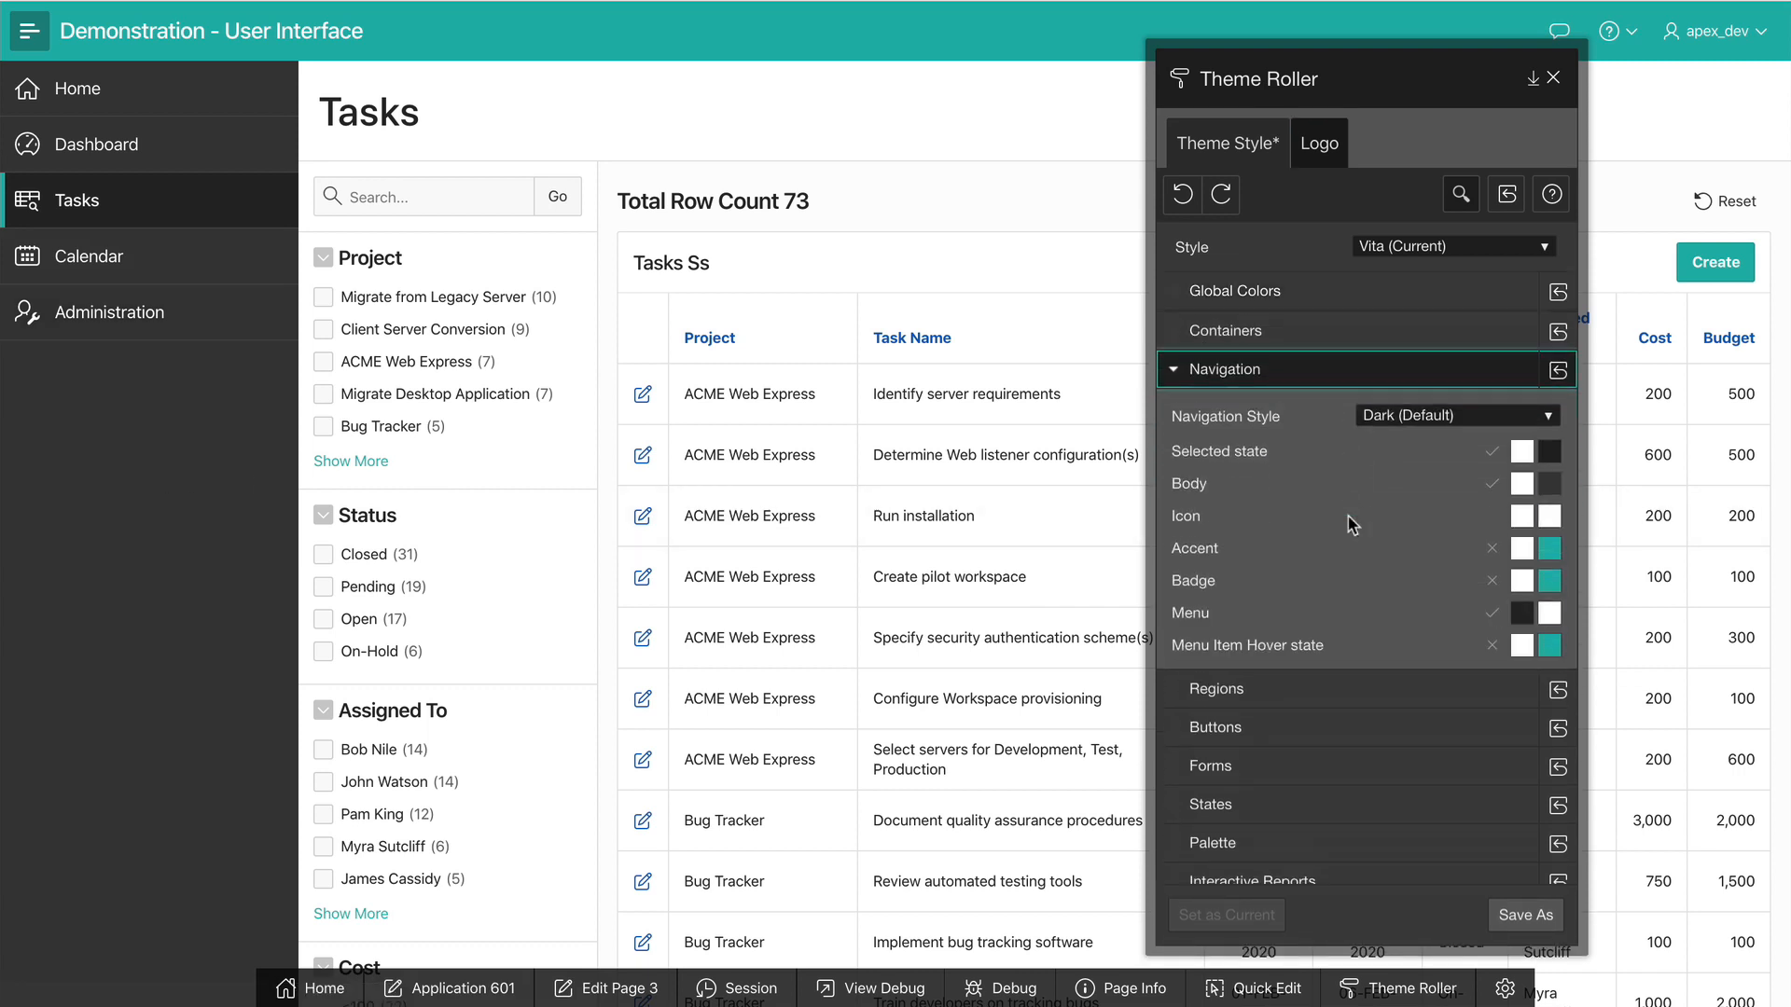
{"action": "left_click", "coordinate": [1476, 417]}
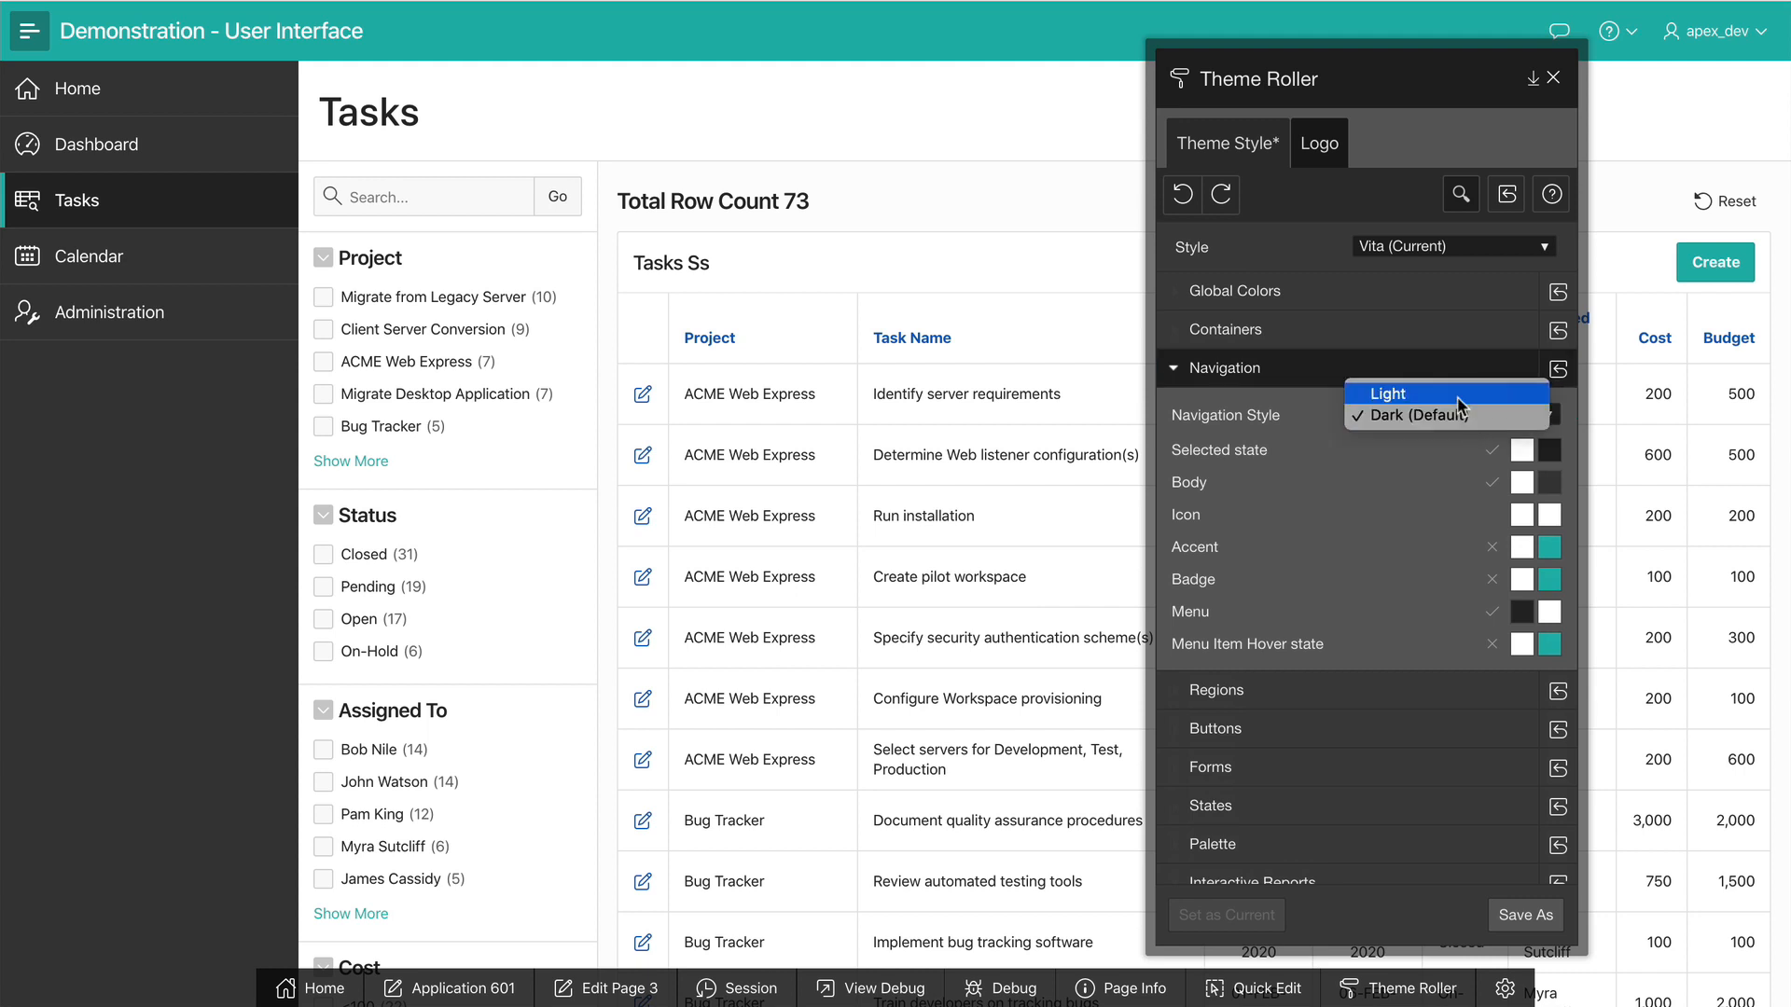
{"action": "left_click", "coordinate": [1455, 417]}
{"action": "key", "text": "Up"}
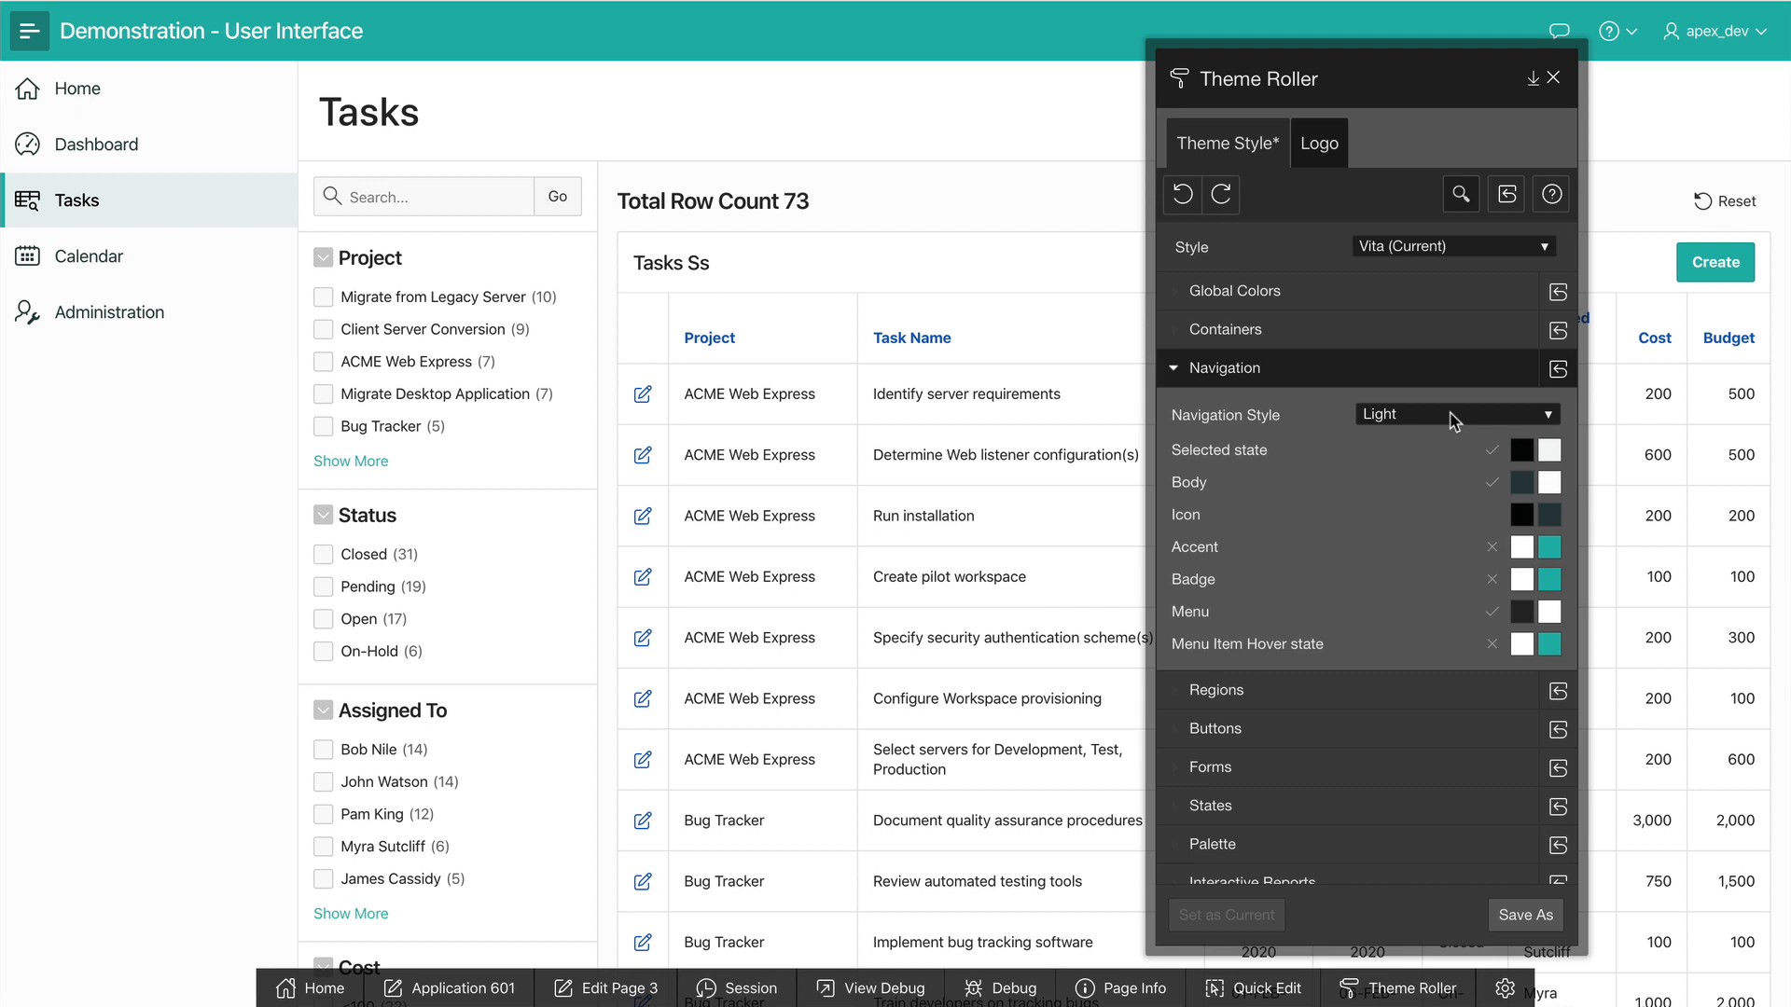
{"action": "mouse_move", "coordinate": [1491, 482]}
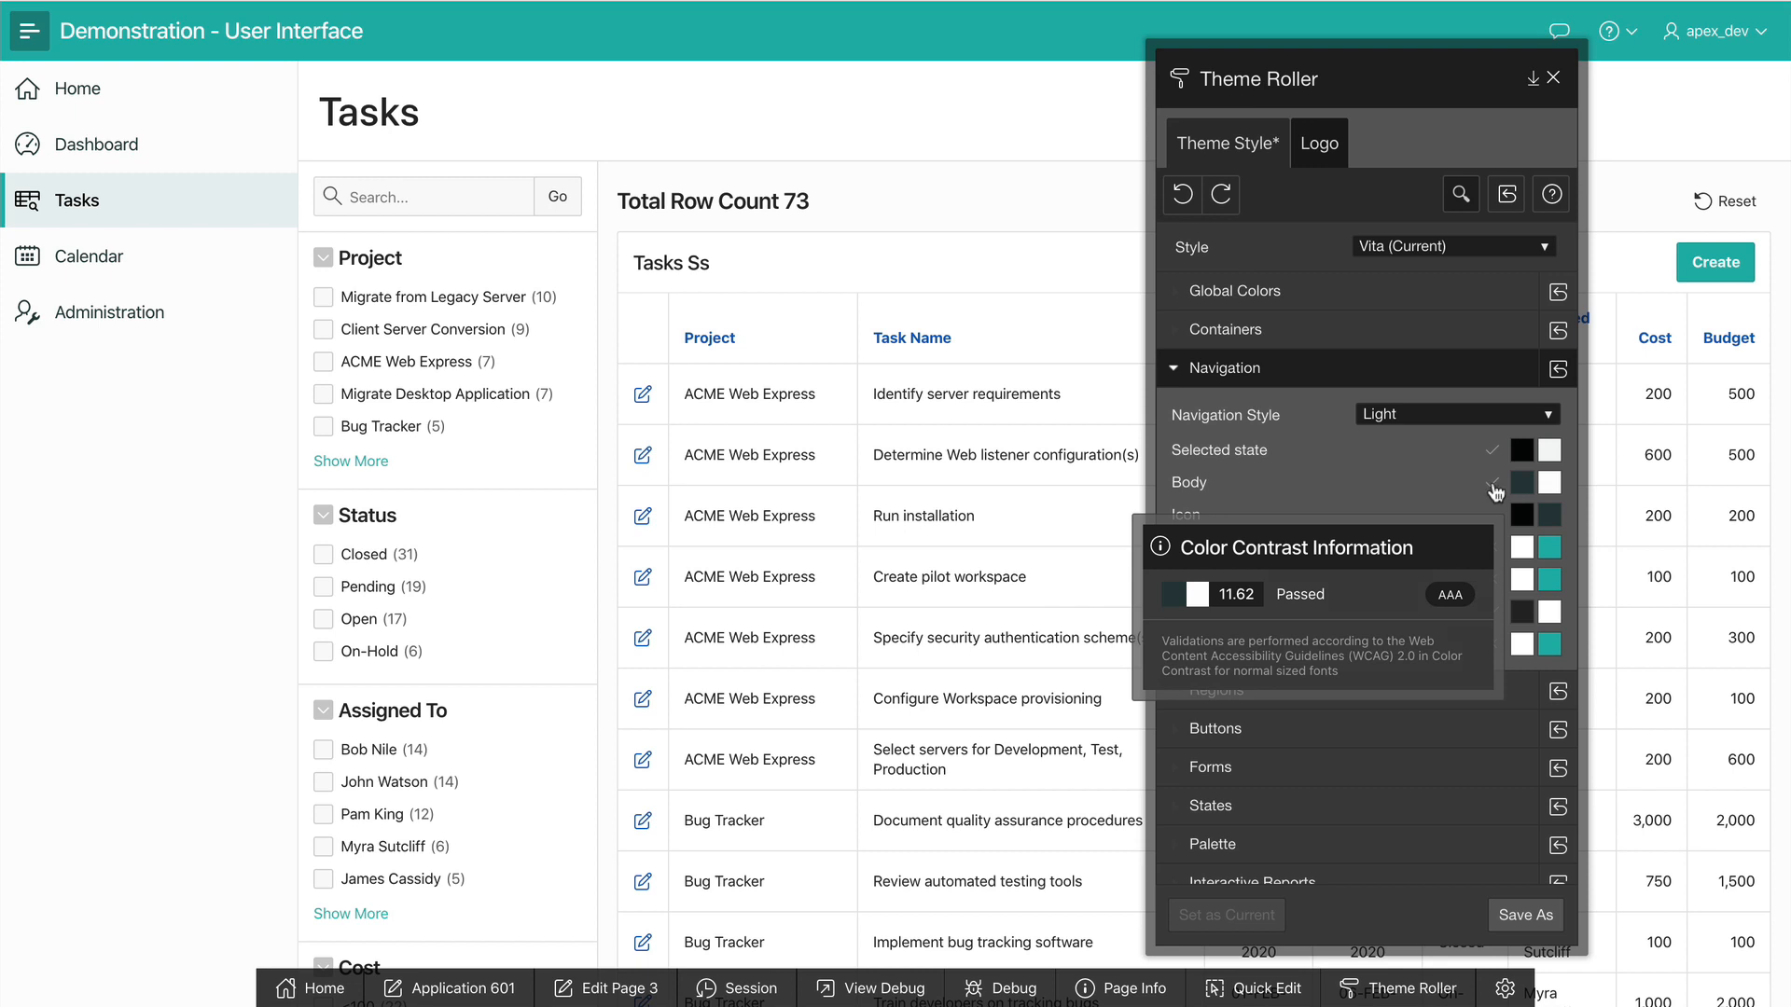
- Adjust the navigation Body colour from near-black to slate grey #5b6363, checking contrast
{"action": "left_click", "coordinate": [1521, 492]}
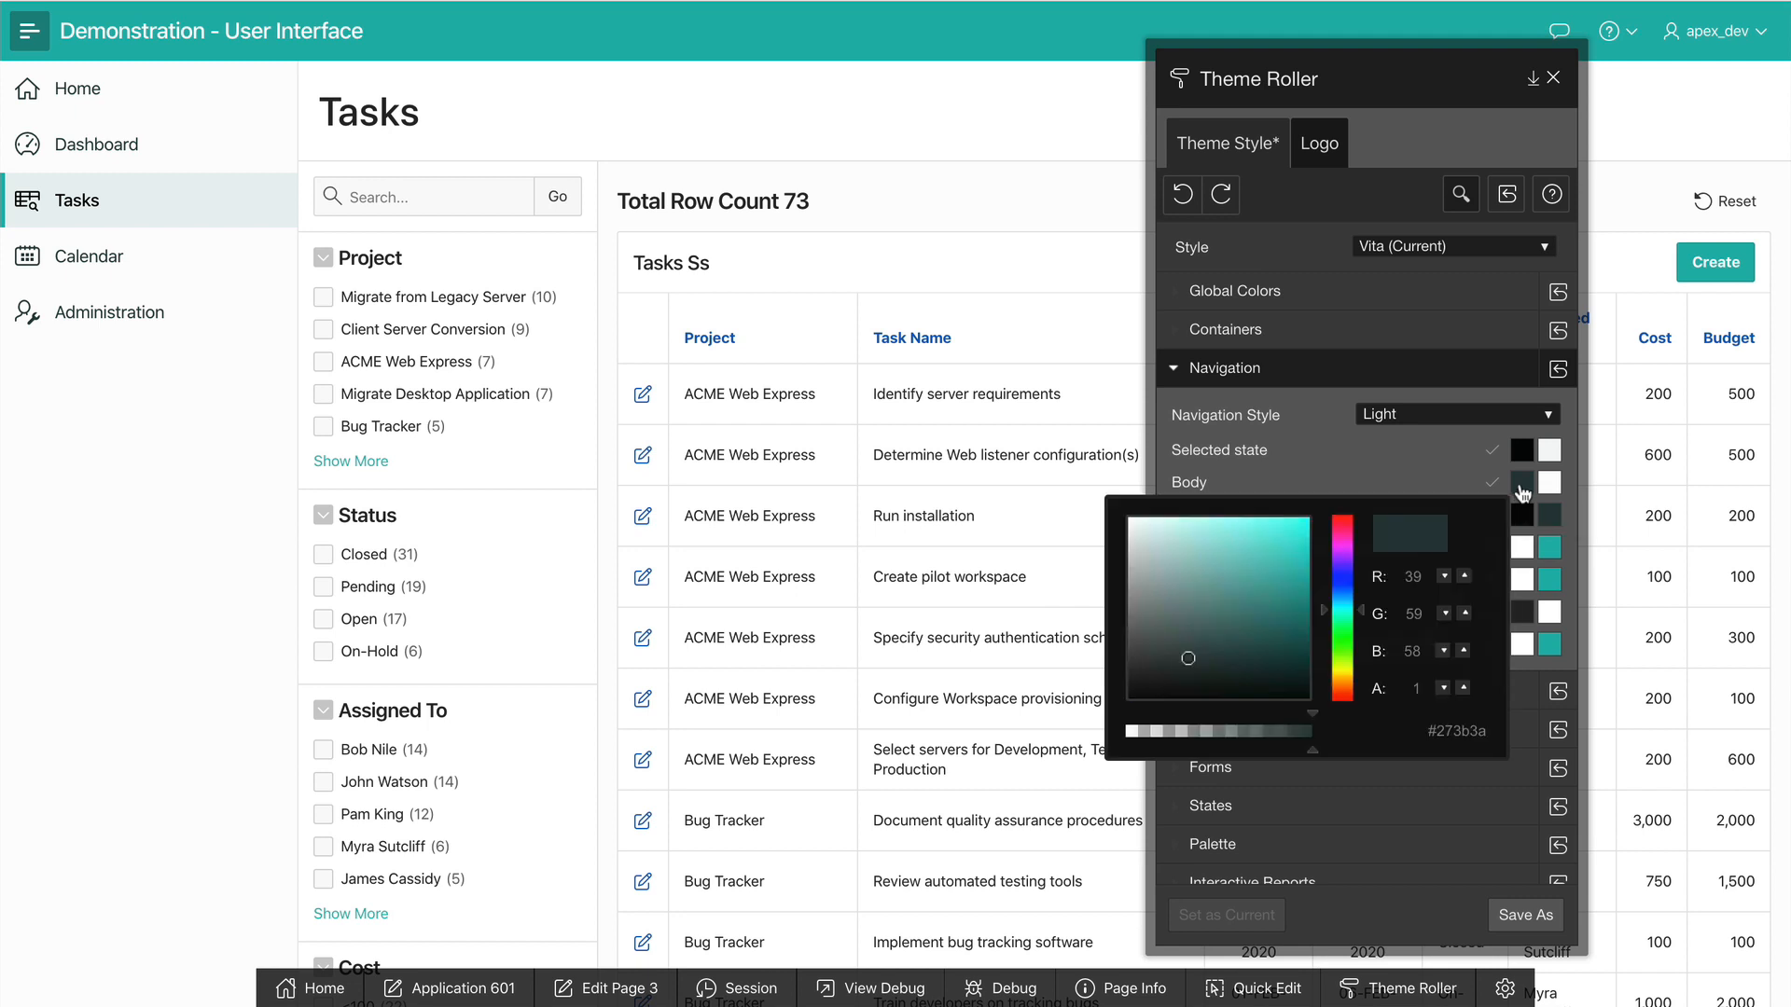
{"action": "left_click", "coordinate": [1149, 624]}
{"action": "left_click_drag", "start_coordinate": [1151, 618], "coordinate": [1156, 592]}
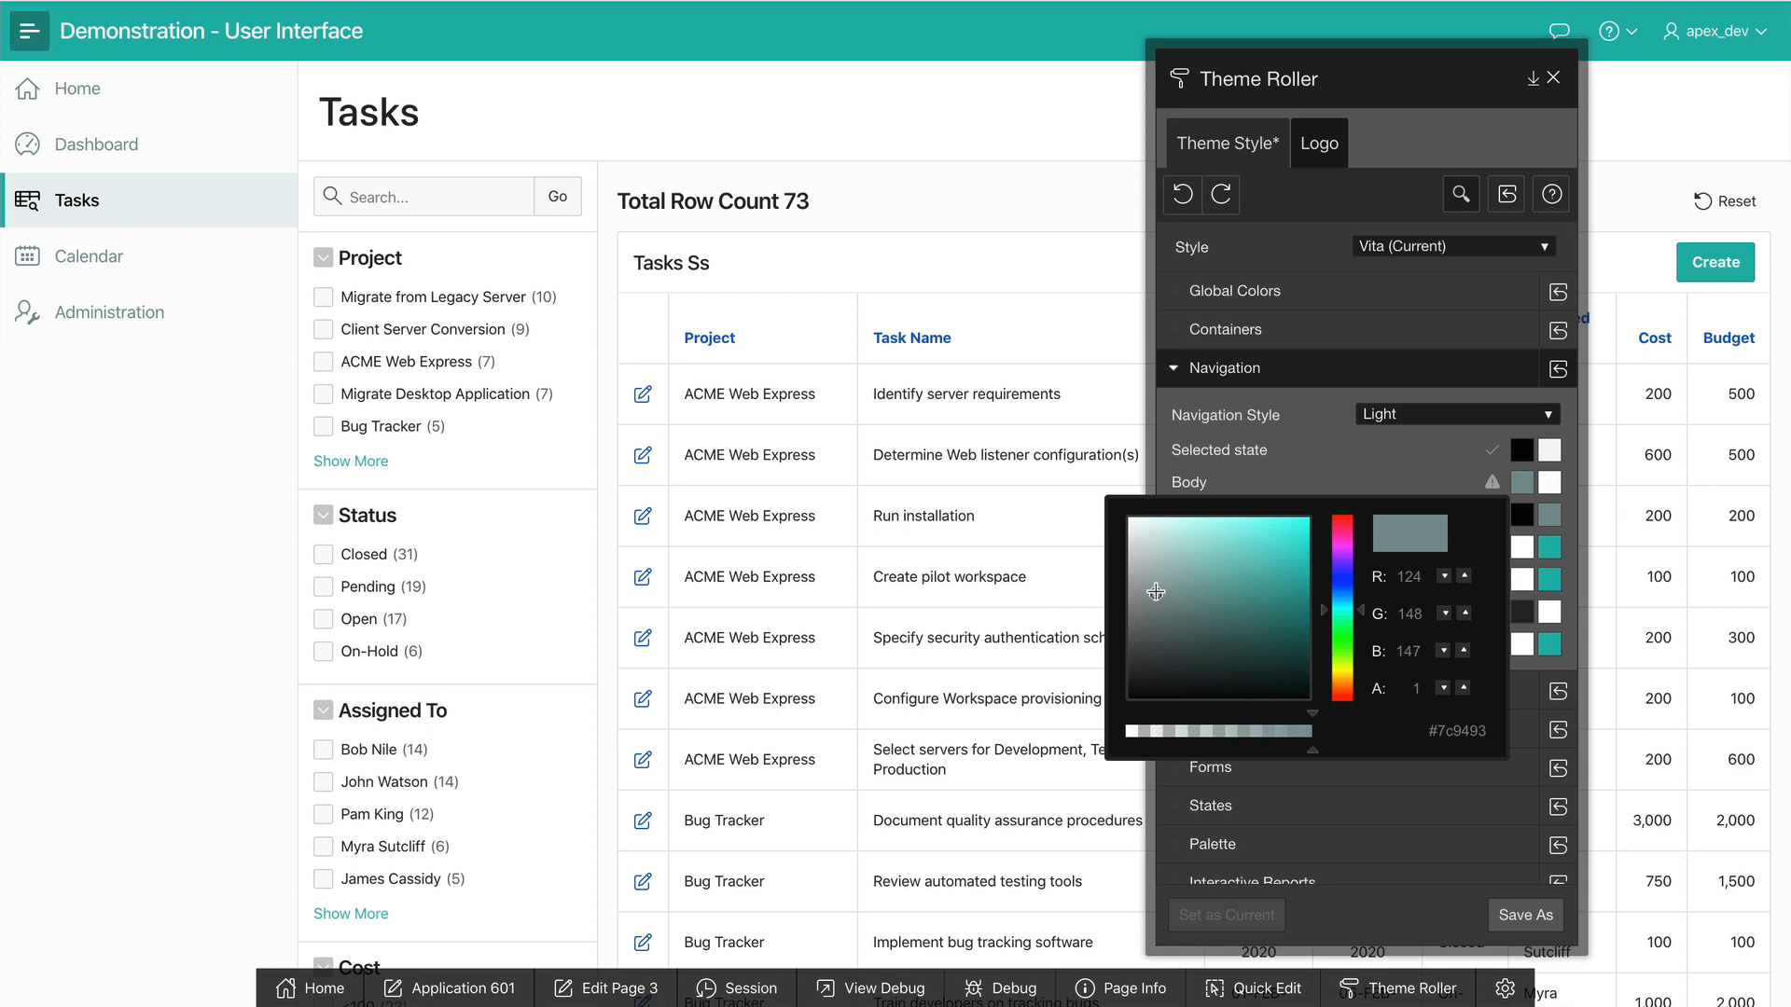
{"action": "left_click", "coordinate": [1404, 462]}
{"action": "mouse_move", "coordinate": [1492, 481]}
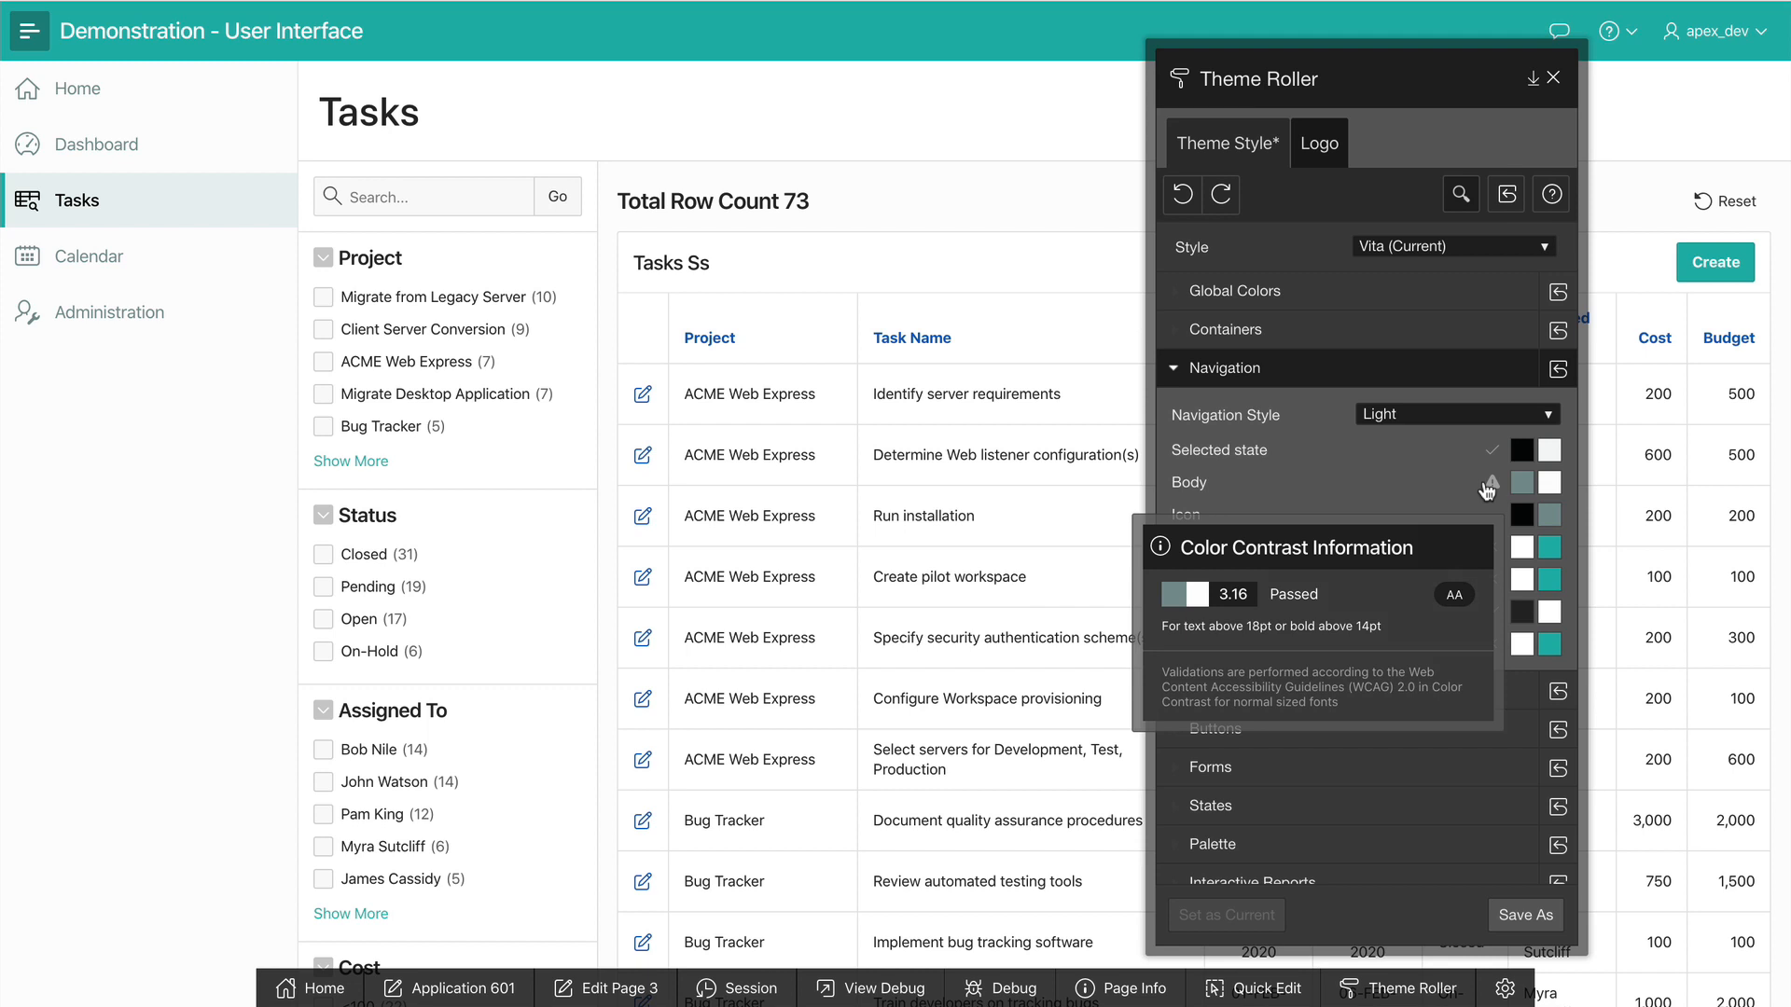
{"action": "left_click", "coordinate": [1521, 483]}
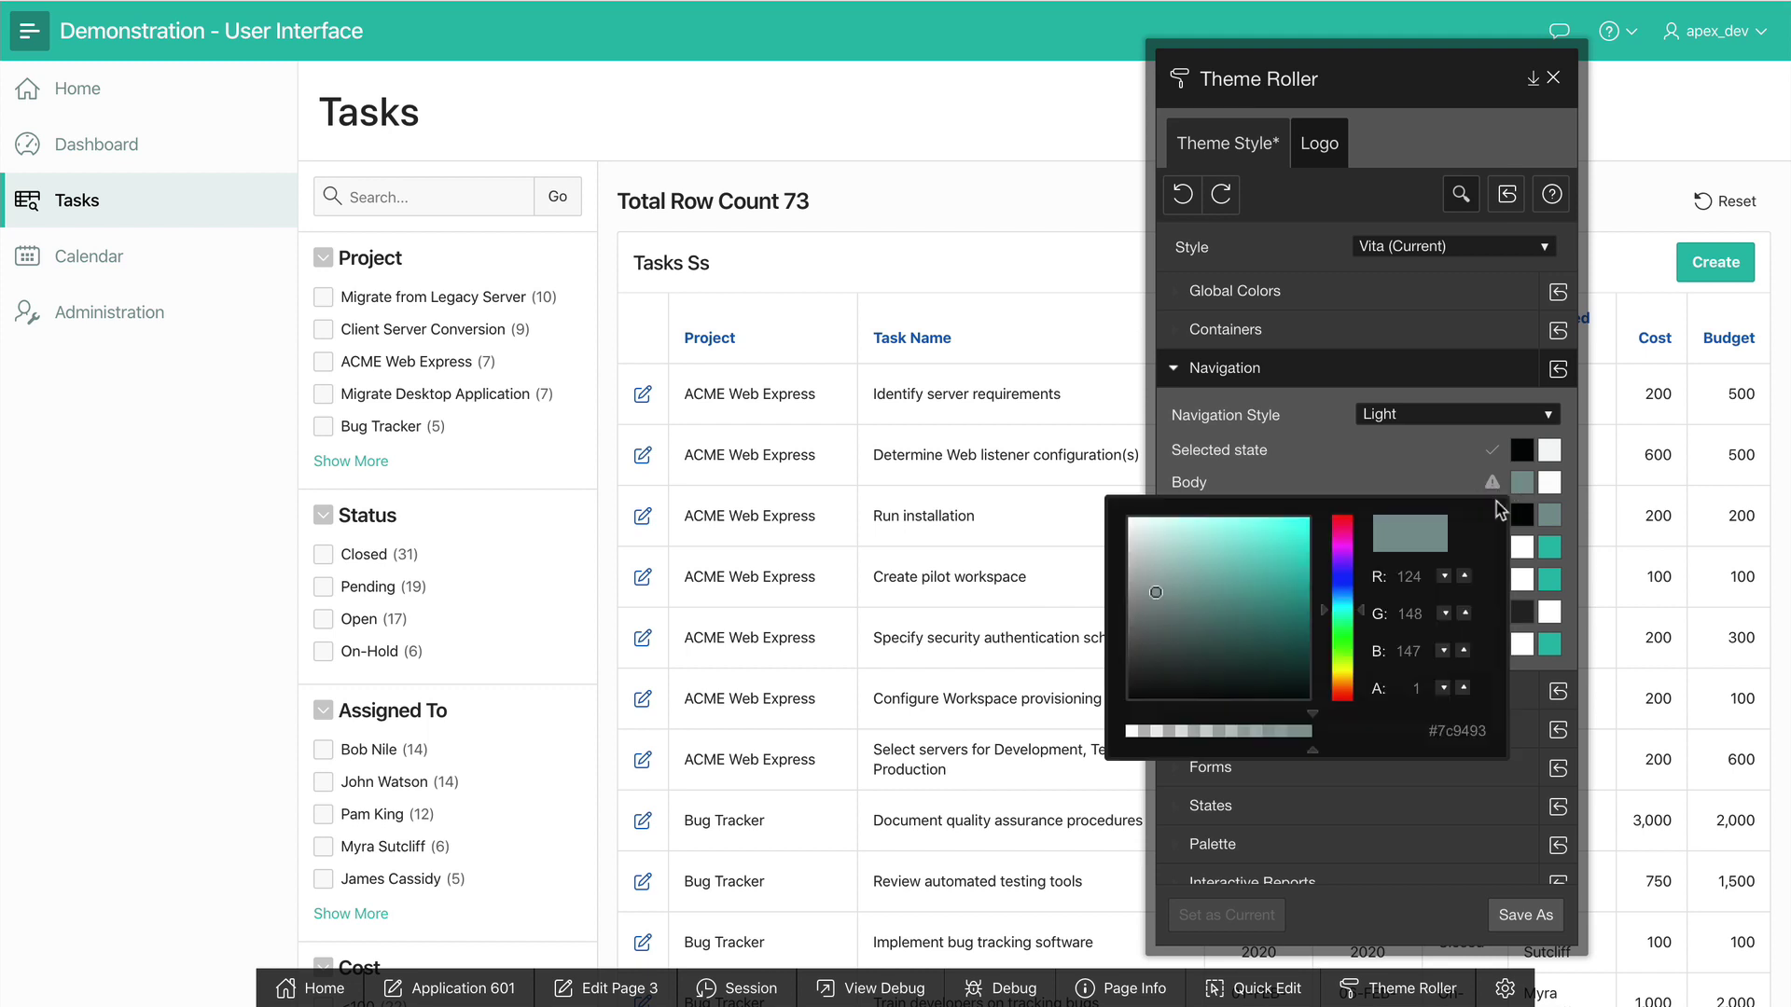
{"action": "left_click", "coordinate": [1160, 625]}
{"action": "left_click_drag", "start_coordinate": [1159, 626], "coordinate": [1141, 627]}
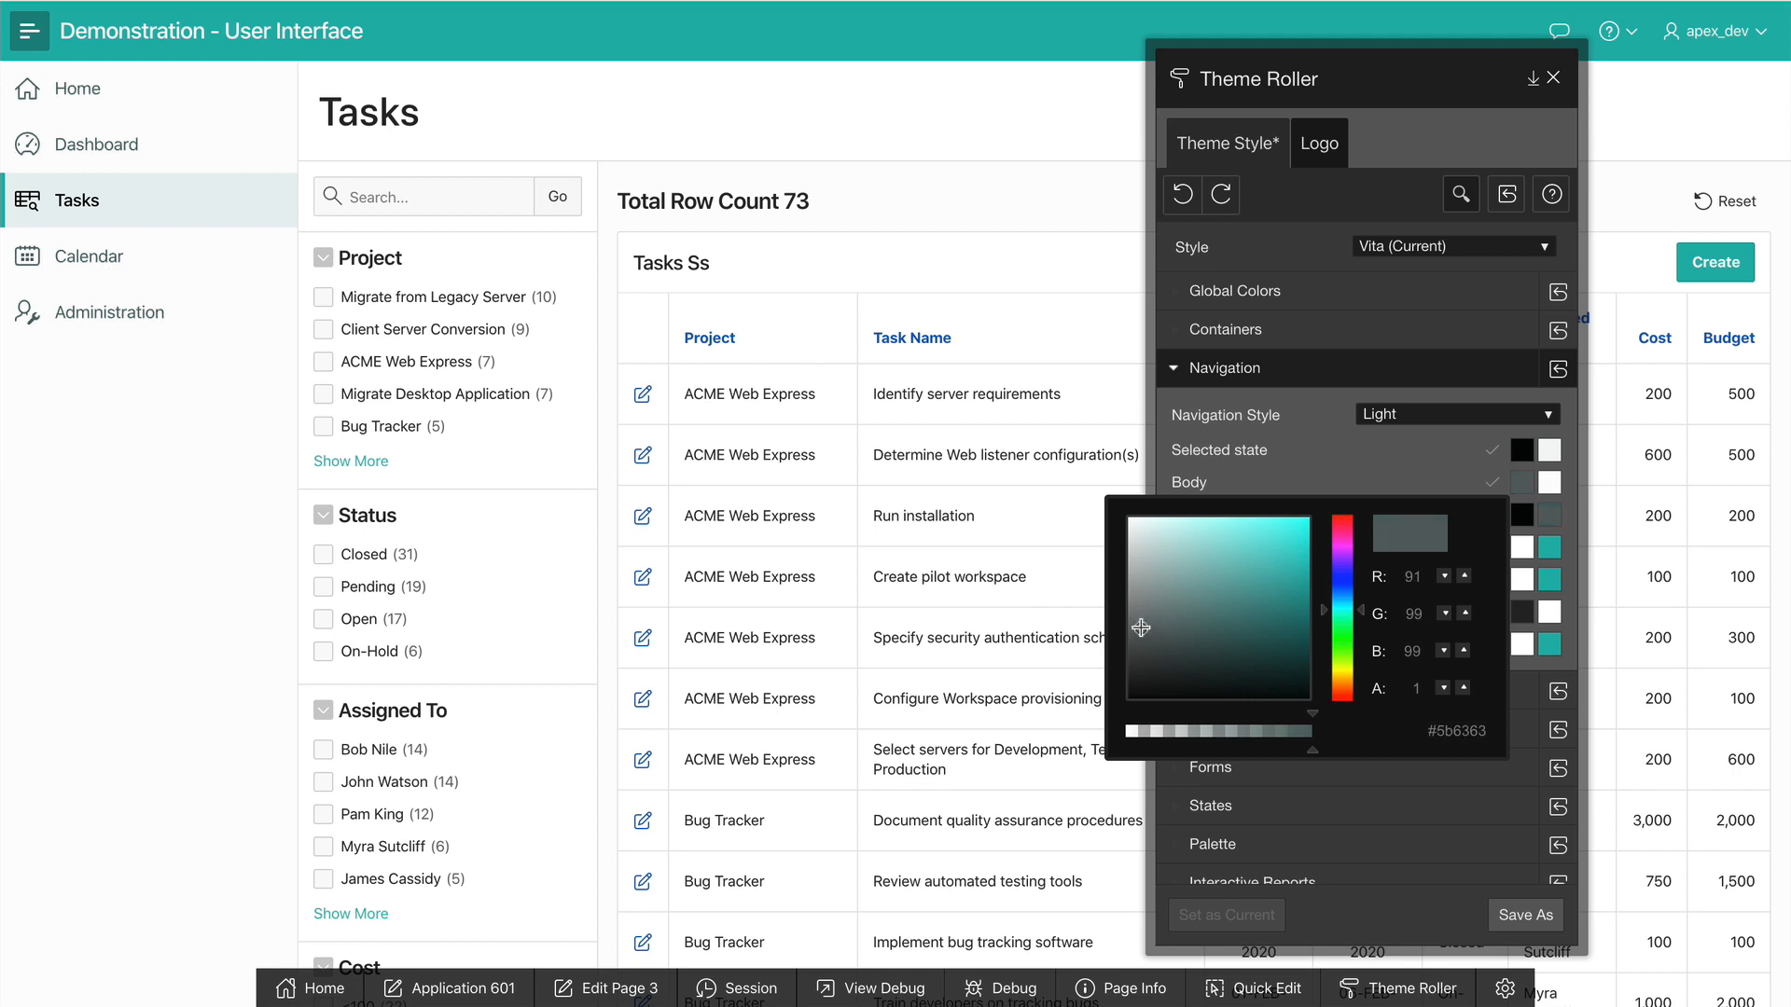
{"action": "left_click", "coordinate": [1354, 461]}
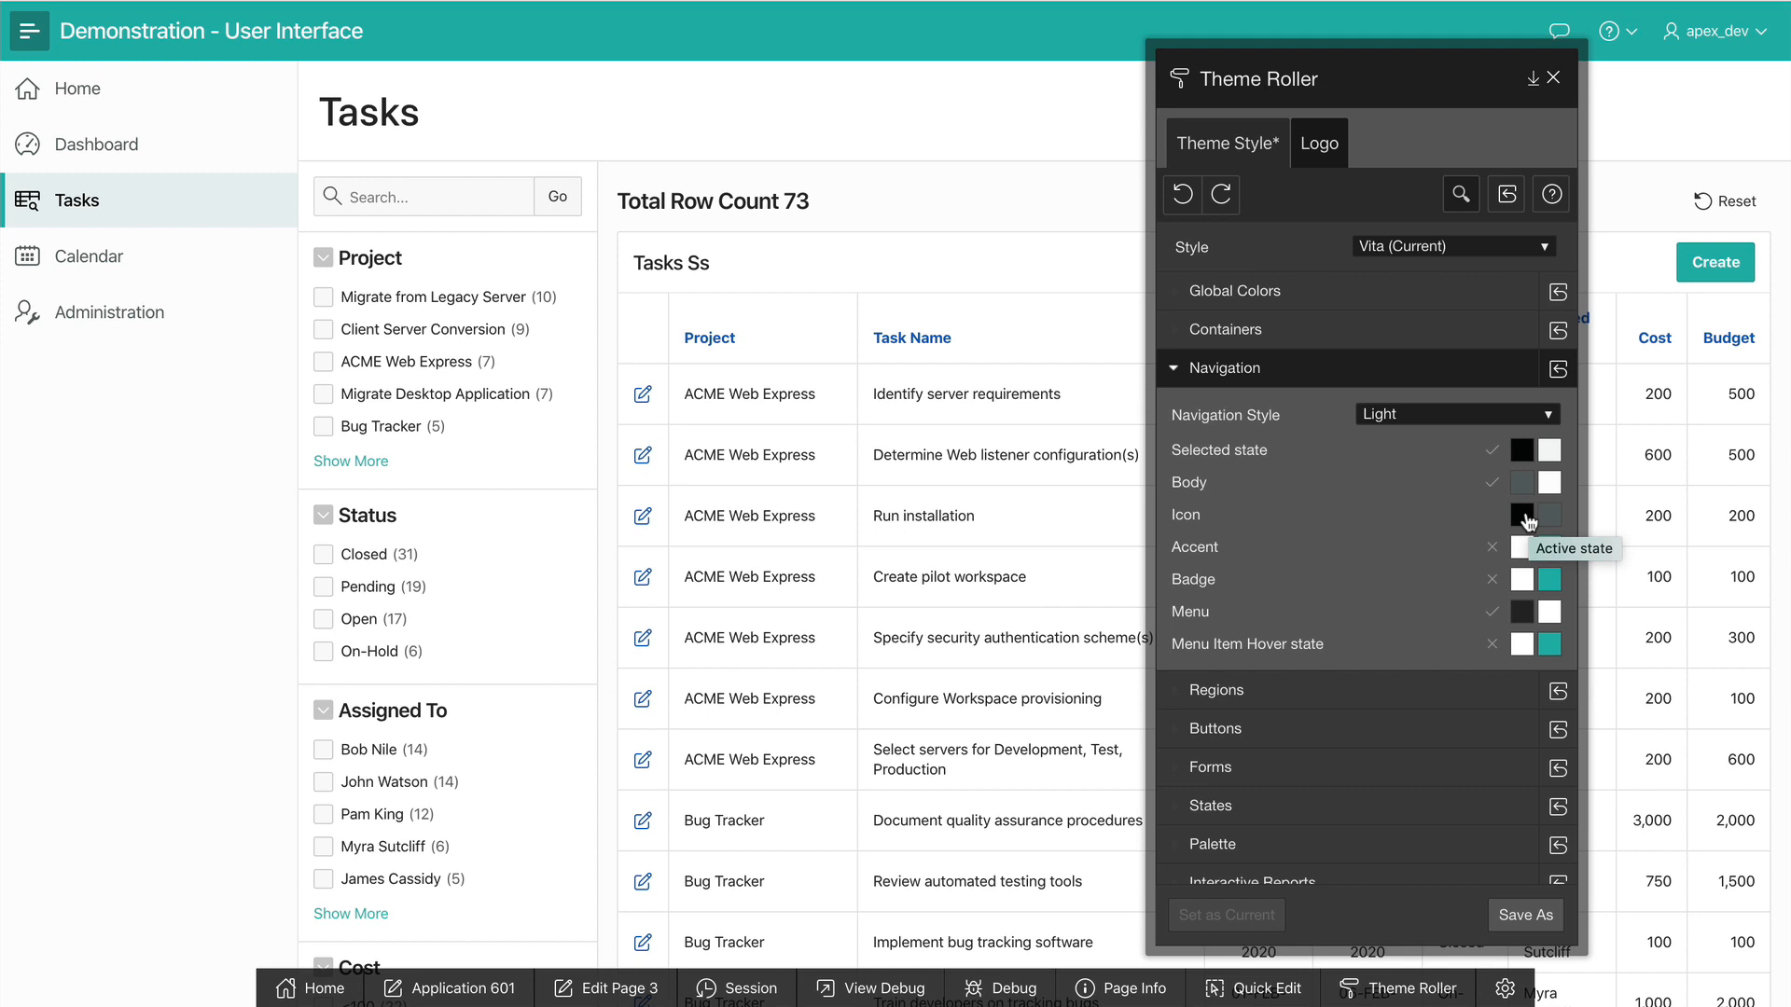
- Try a blue shade for the navigation Icon colour and inspect its hex value
{"action": "left_click", "coordinate": [1526, 520]}
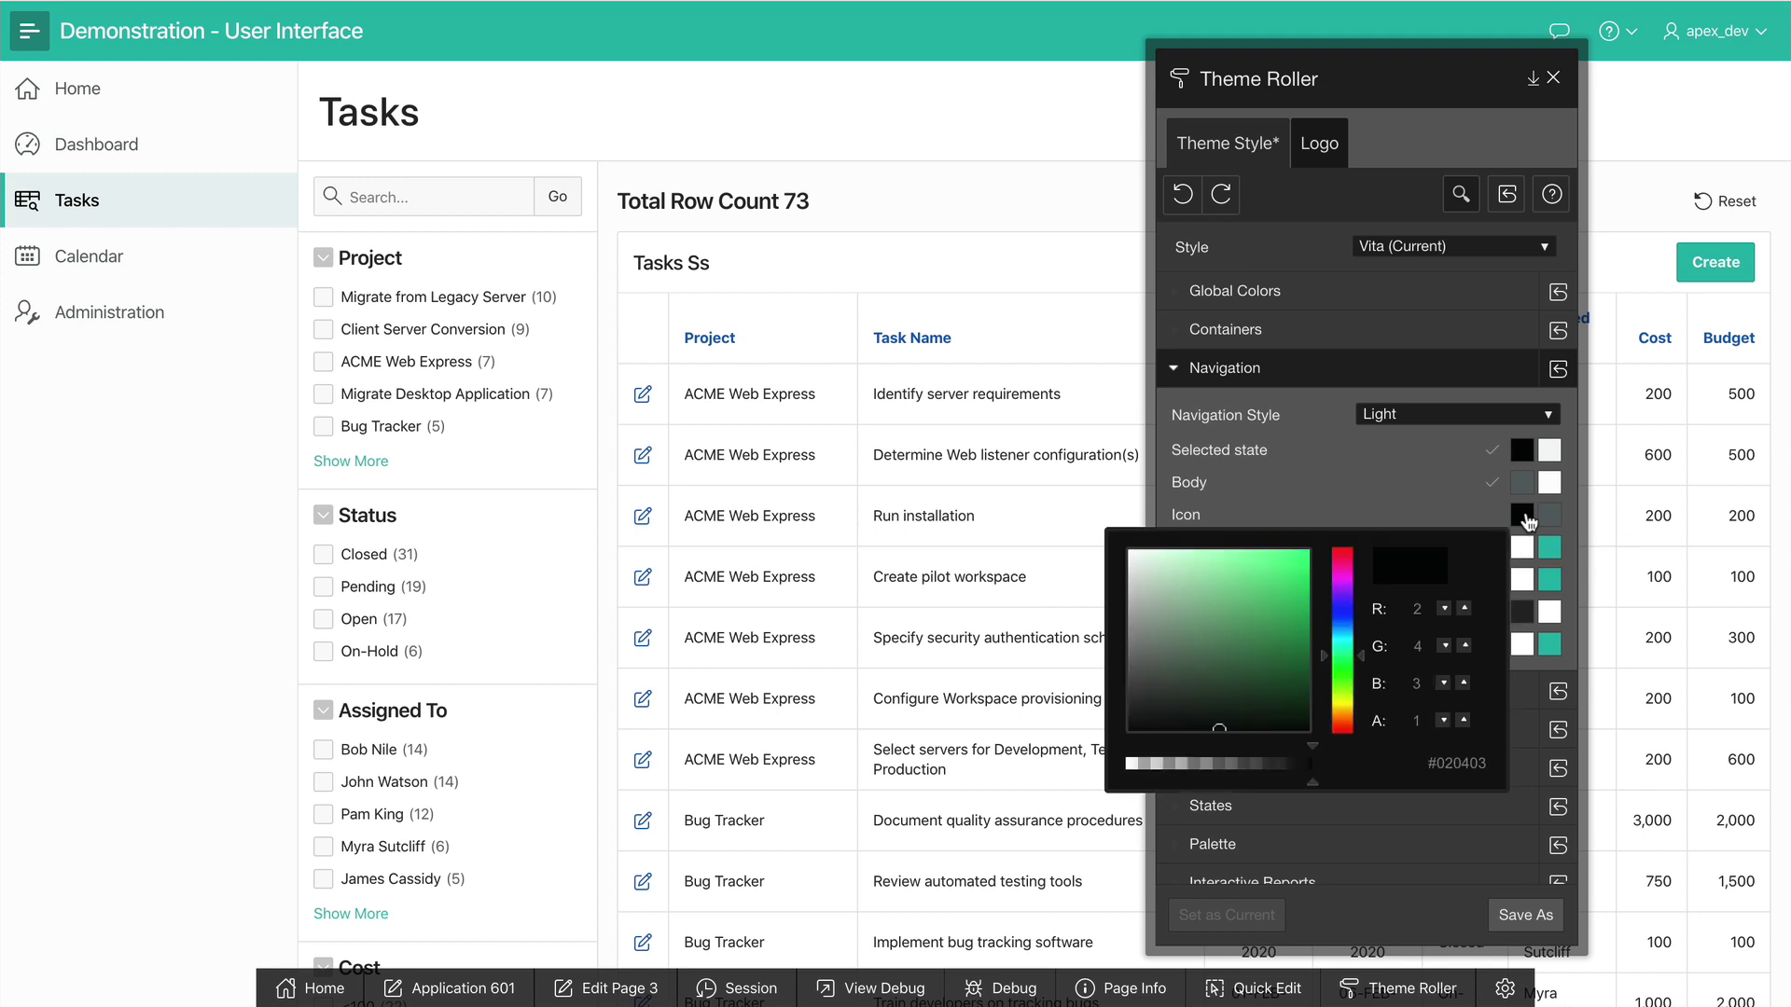
{"action": "left_click", "coordinate": [1347, 641]}
{"action": "left_click", "coordinate": [1286, 588]}
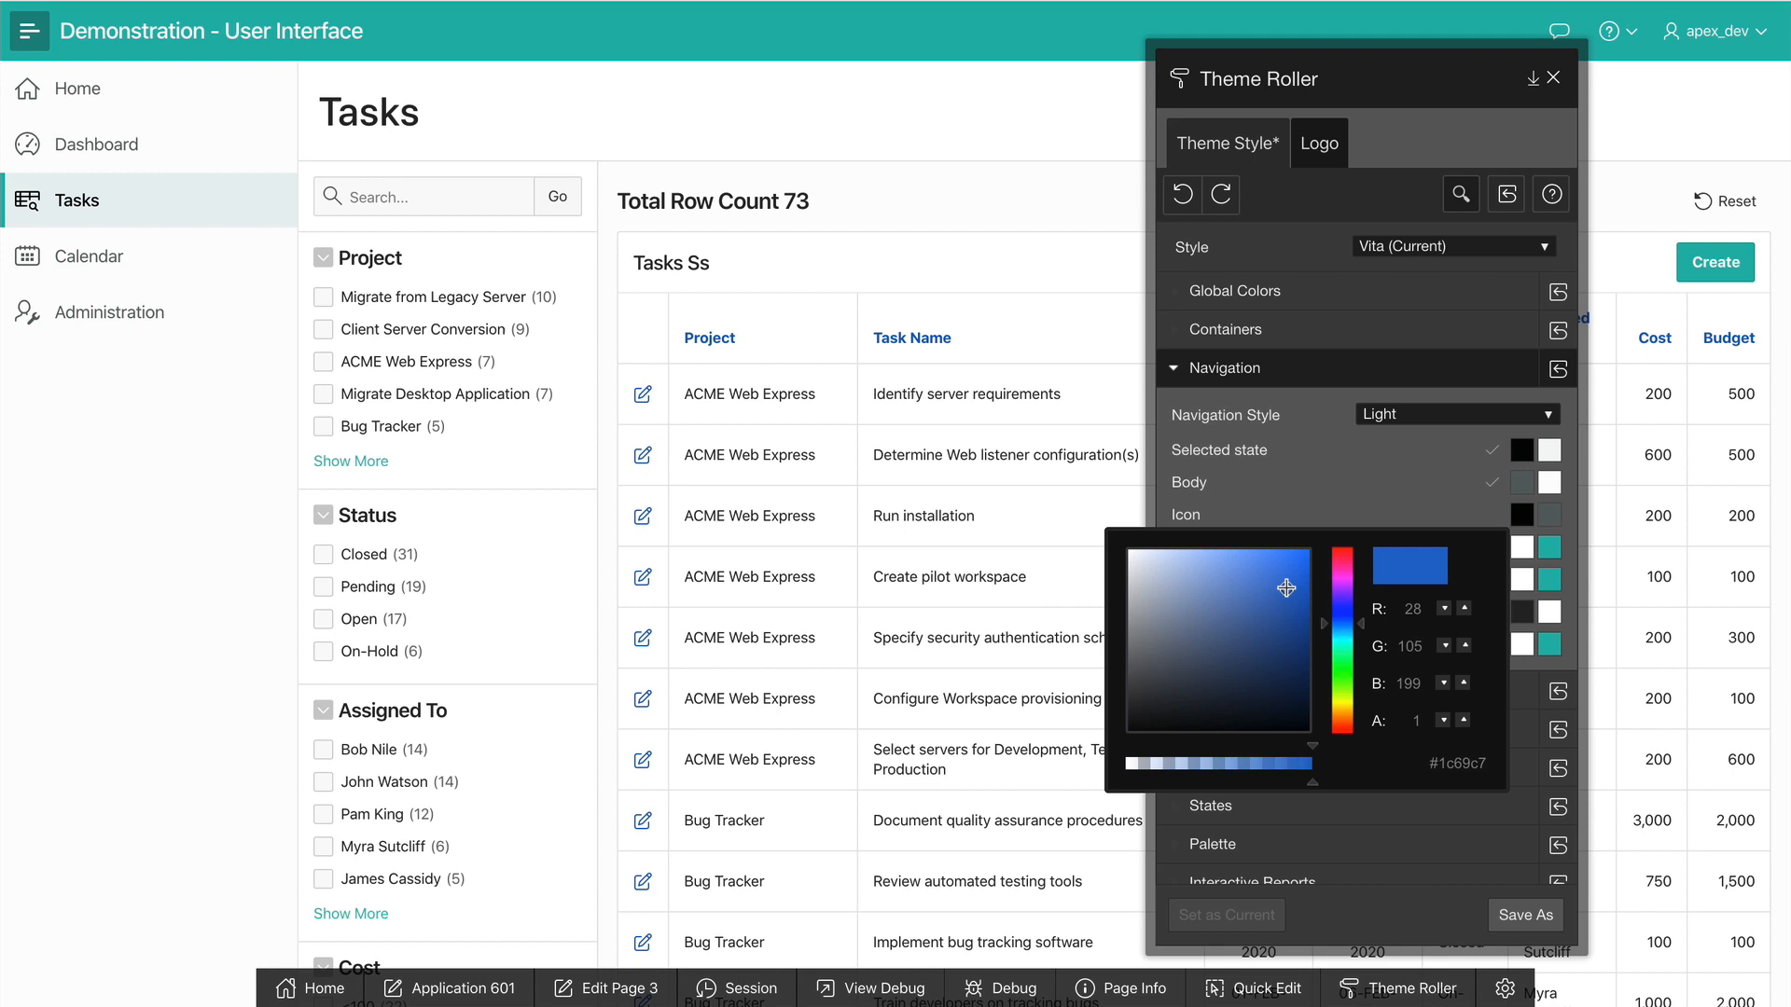
{"action": "left_click", "coordinate": [1458, 761]}
{"action": "double_click", "coordinate": [1459, 762]}
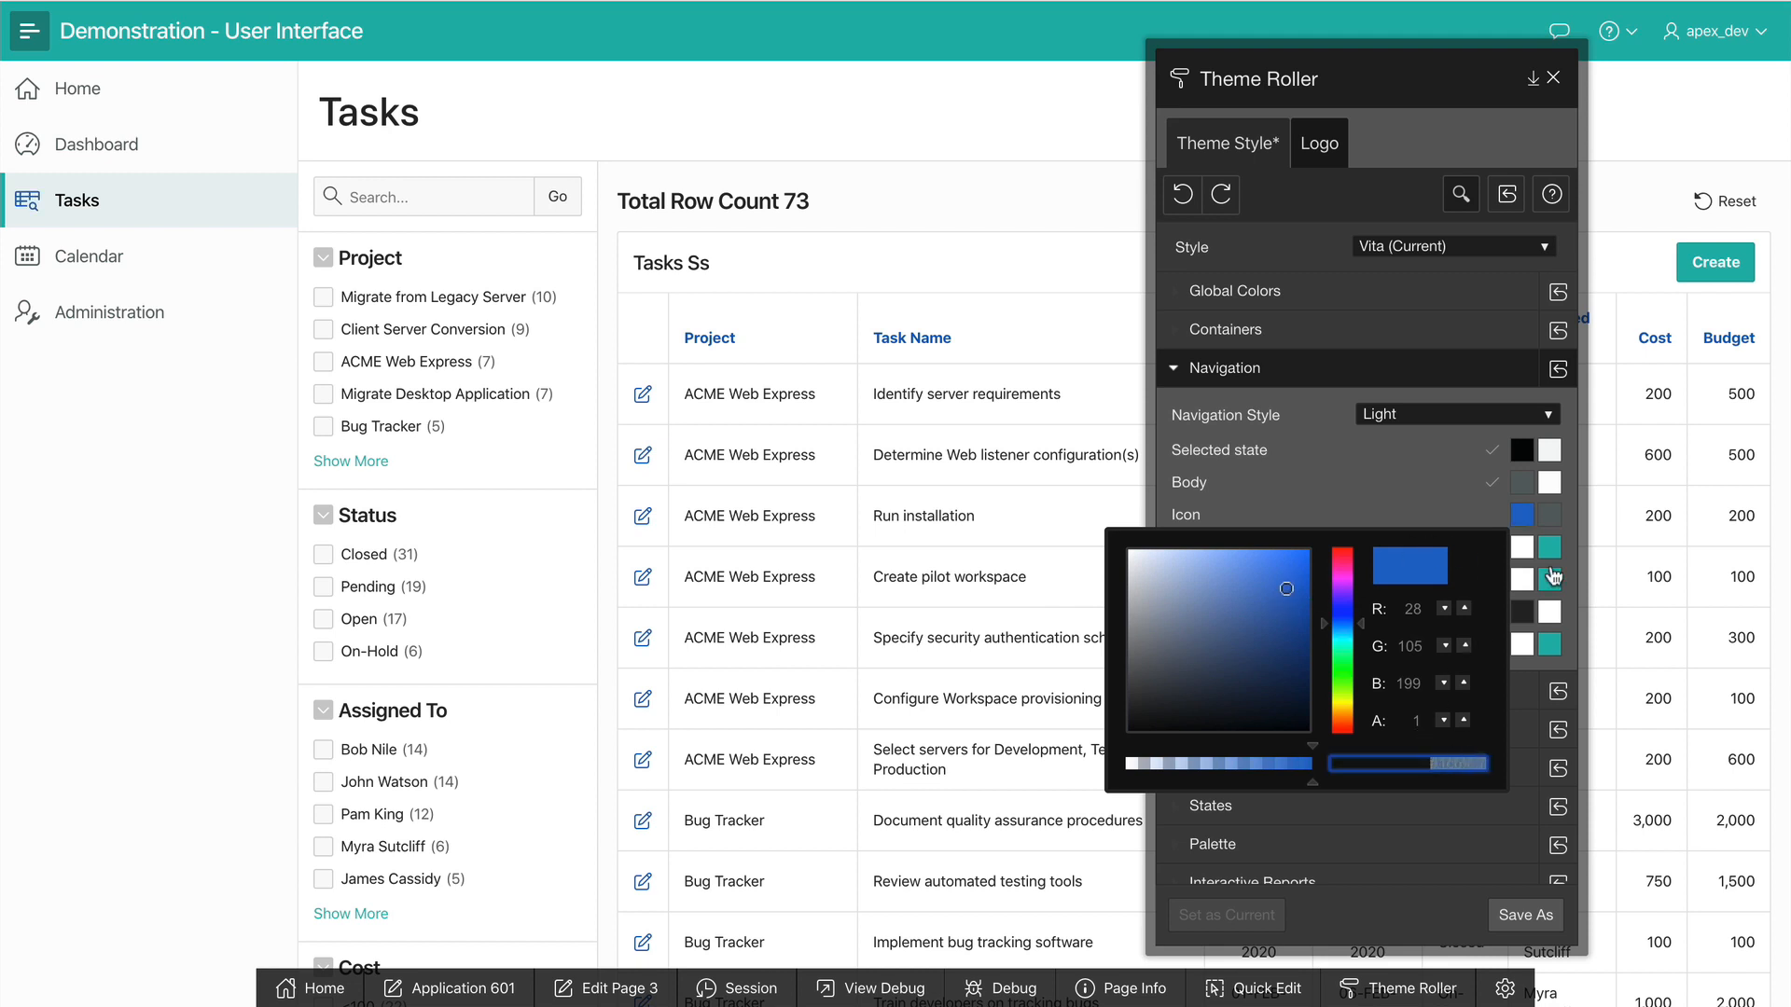
{"action": "left_click", "coordinate": [1441, 492]}
- Copy the teal accent hex #22b5ae and paste it as the navigation Icon colour
{"action": "left_click", "coordinate": [1548, 552]}
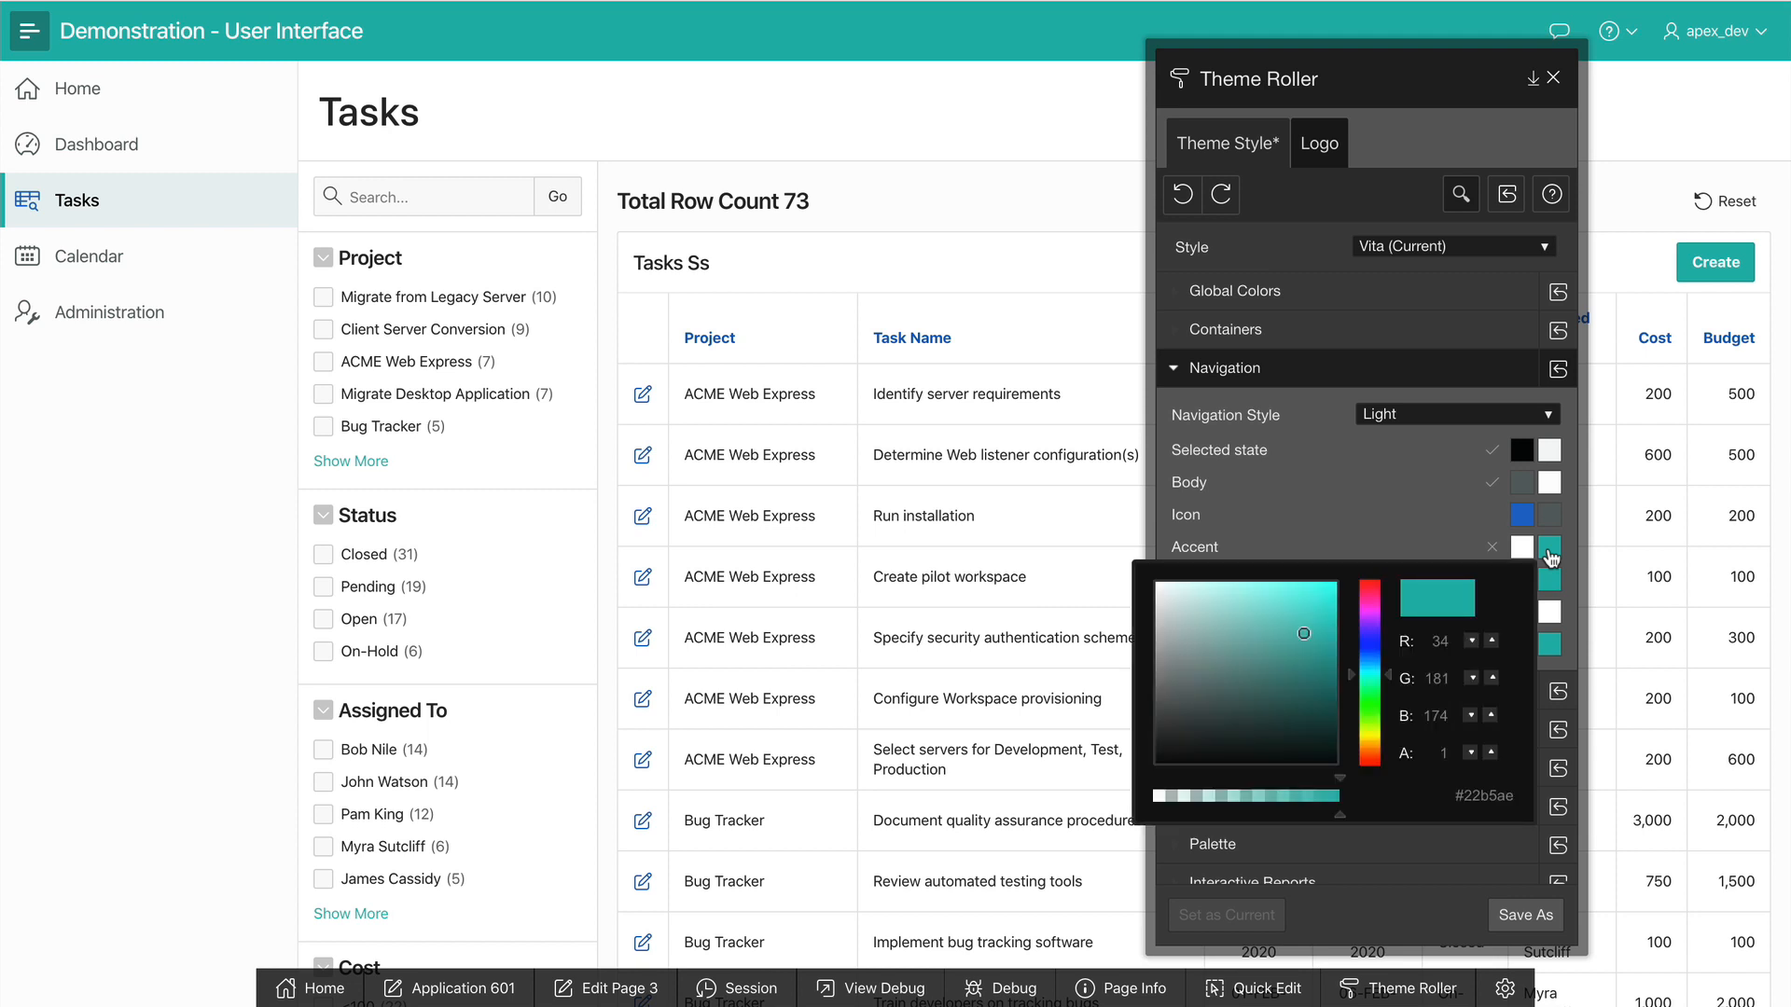
{"action": "left_click", "coordinate": [1502, 796]}
{"action": "double_click", "coordinate": [1502, 795]}
{"action": "key", "text": "ctrl+c"}
{"action": "left_click", "coordinate": [1523, 522]}
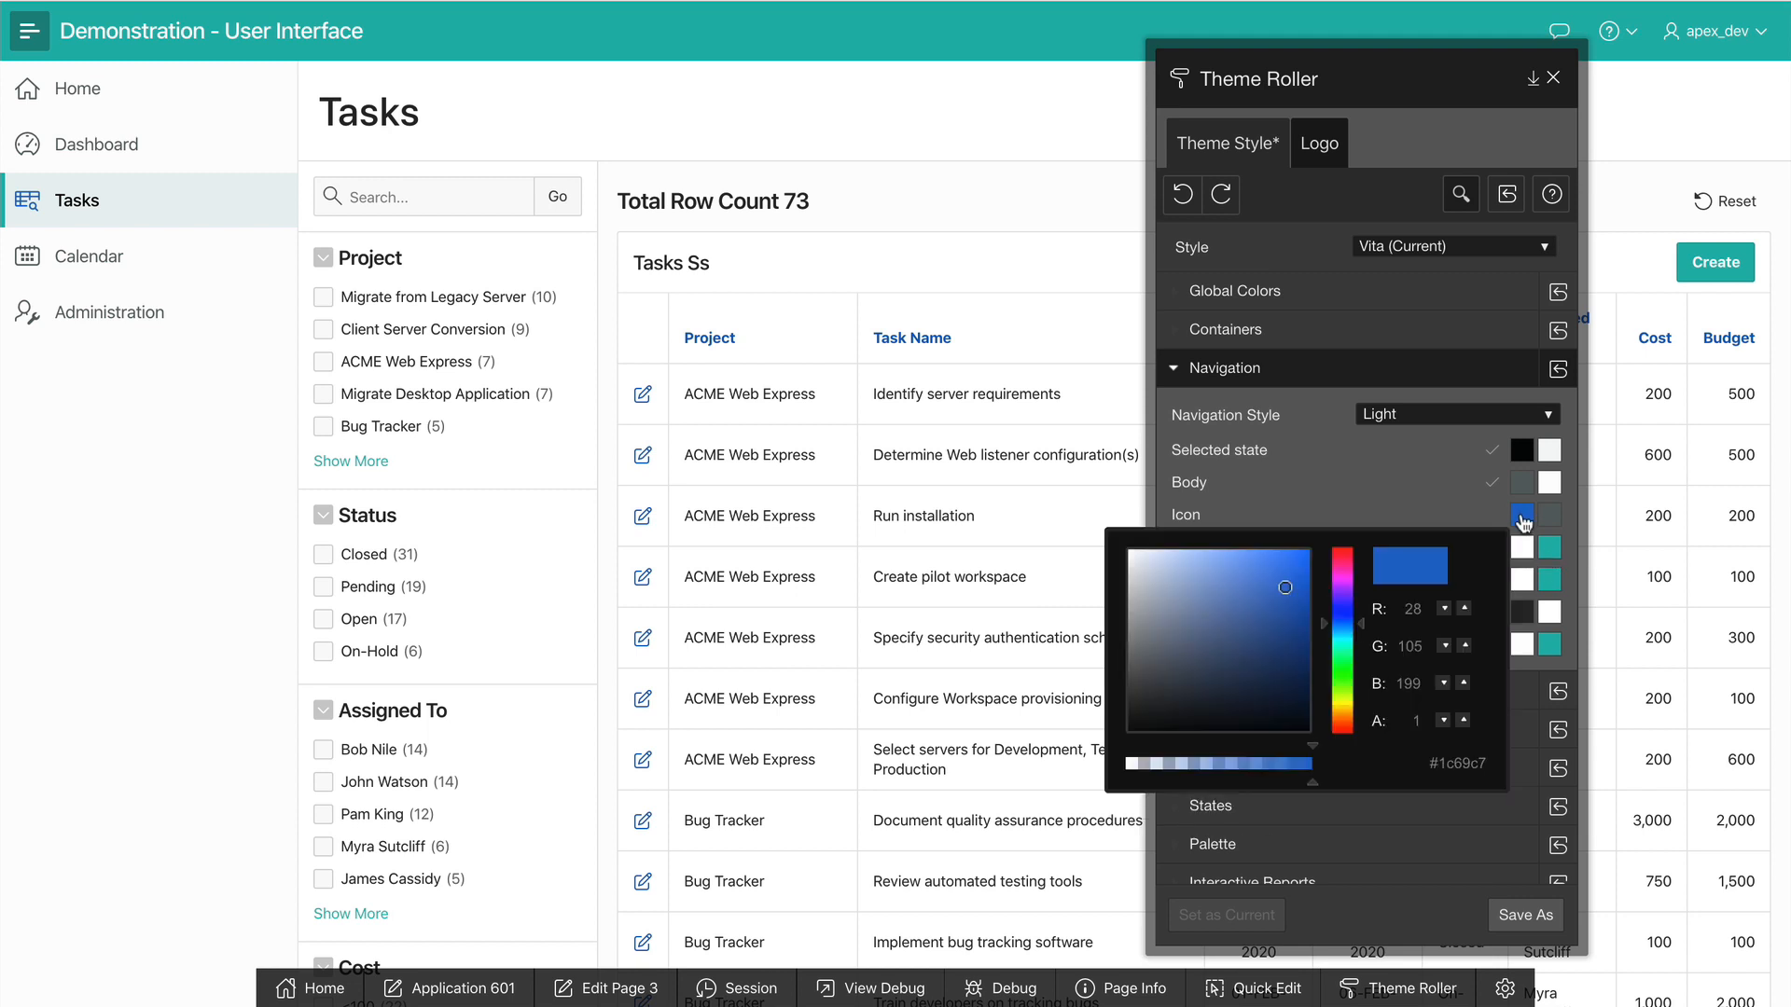
{"action": "left_click", "coordinate": [1441, 762]}
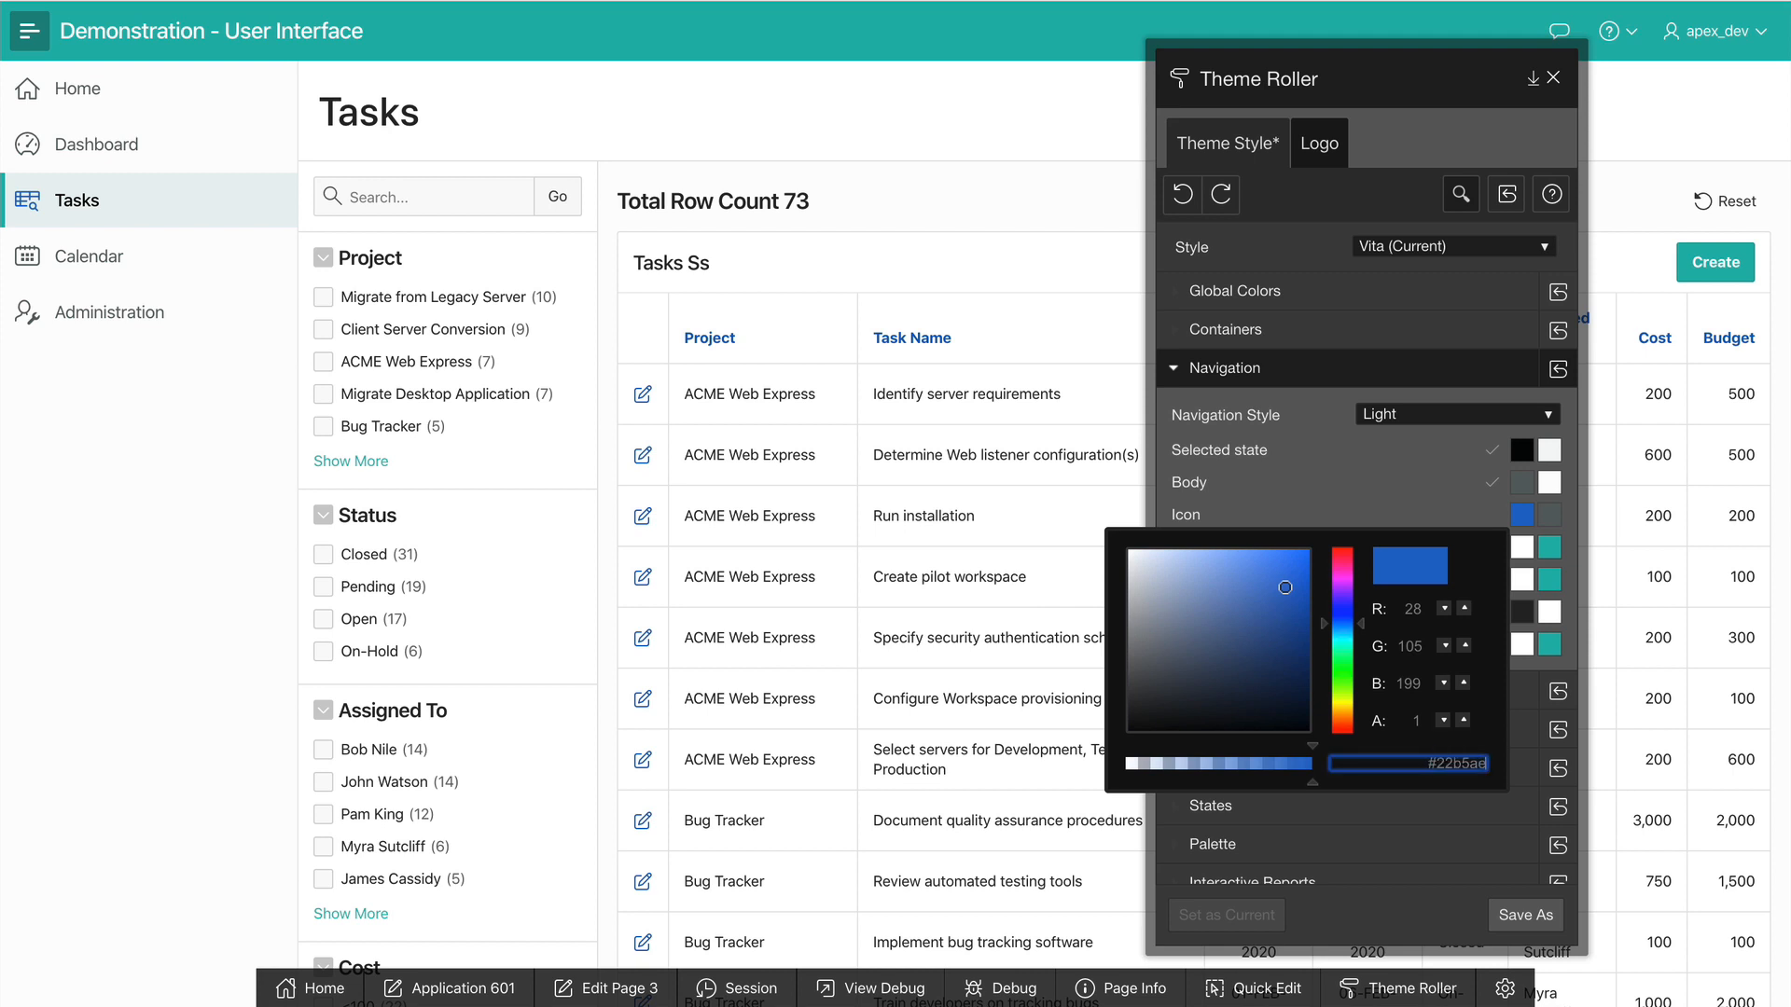
{"action": "key", "text": "ctrl+v"}
{"action": "key", "text": "Tab"}
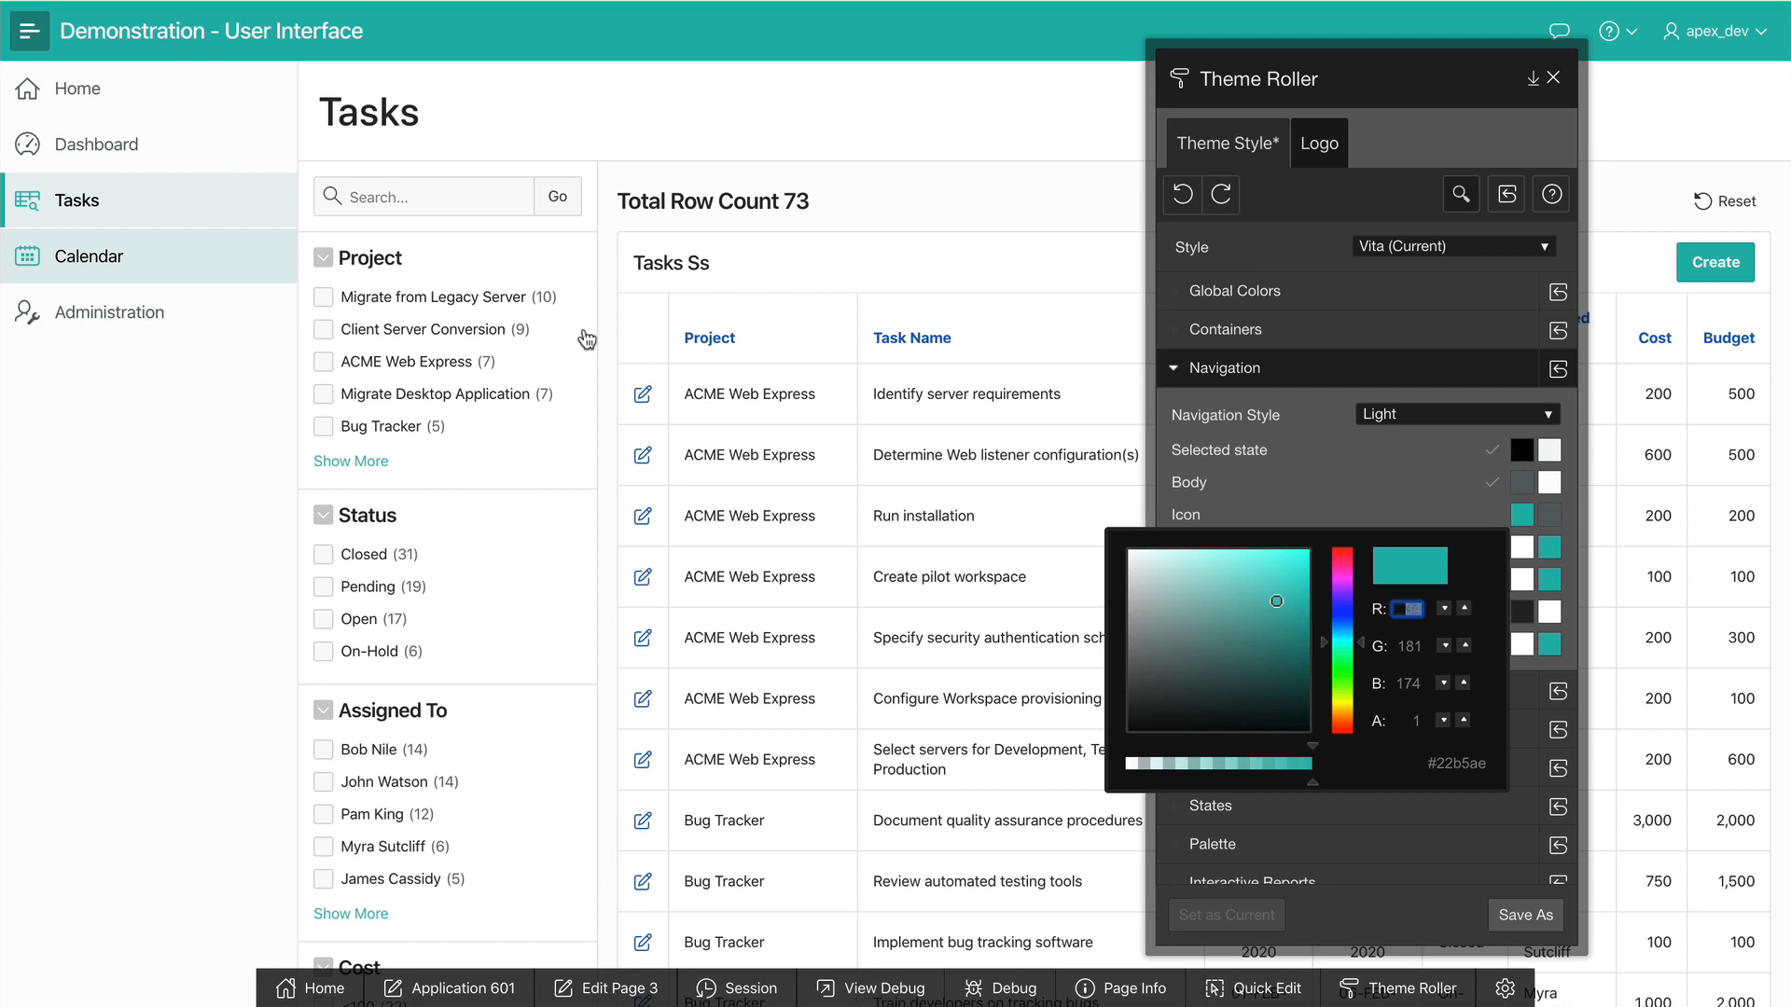
{"action": "left_click", "coordinate": [1390, 513]}
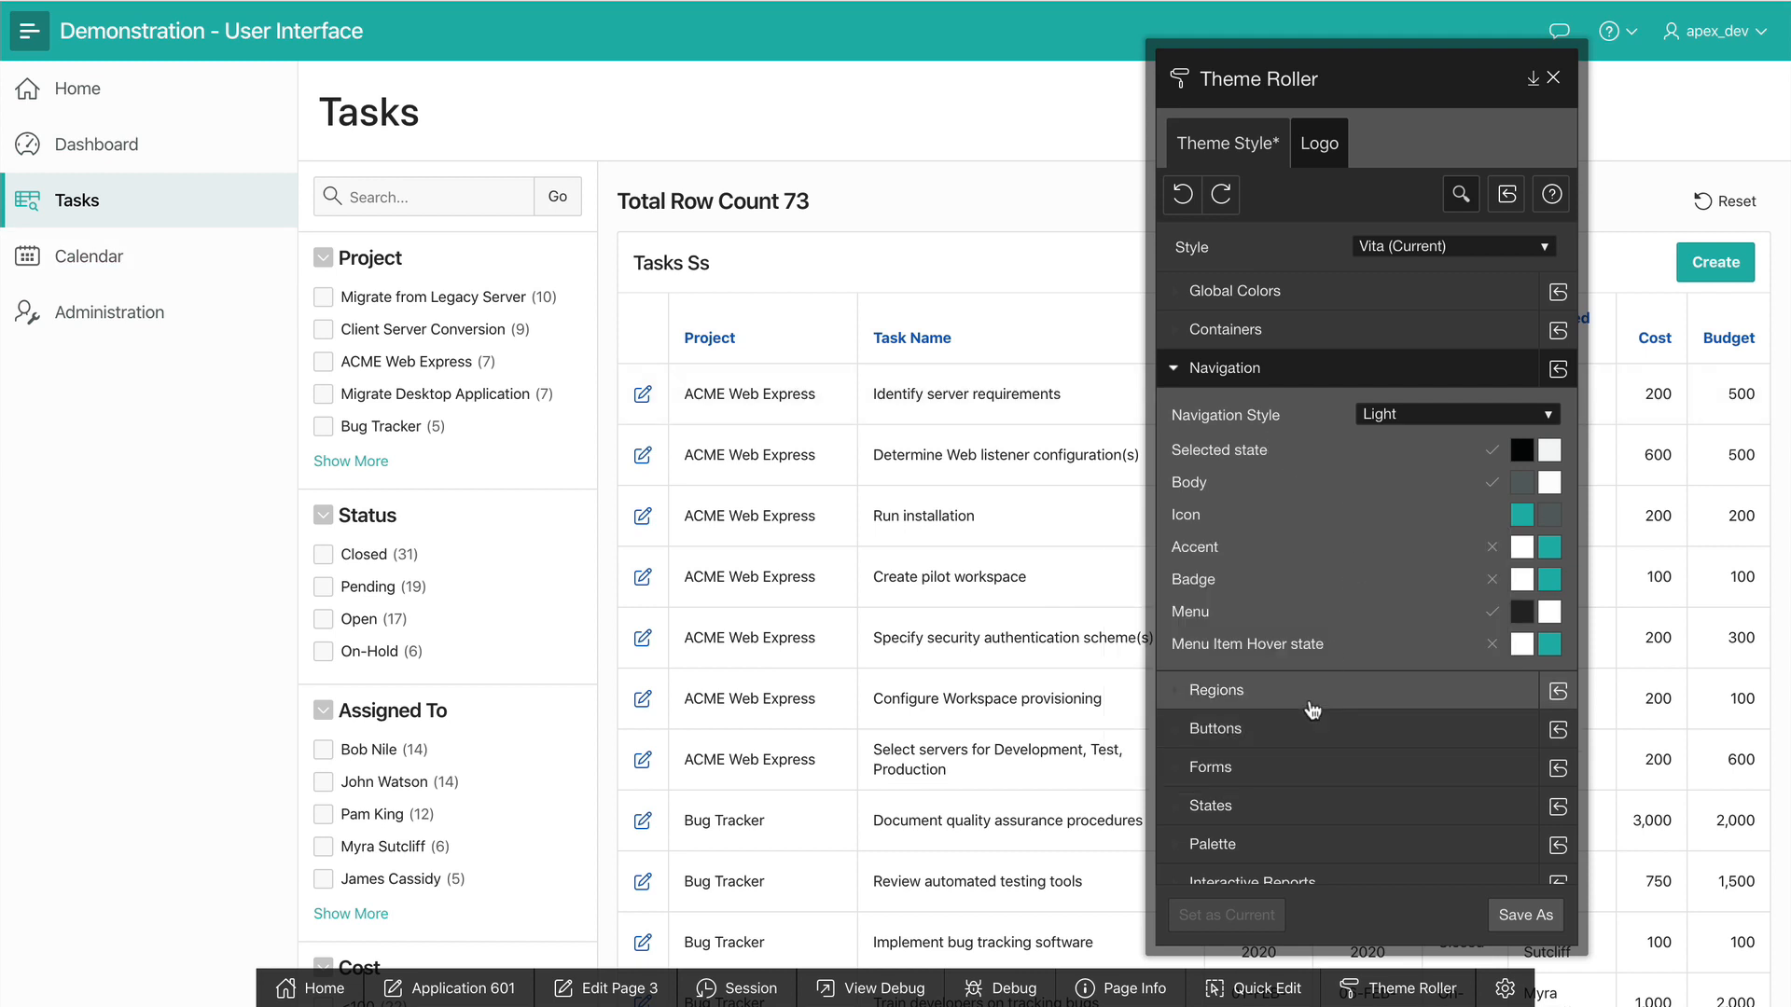
- Review the Buttons, Forms, Palette, Layout and Custom CSS sections without changing values
{"action": "left_click", "coordinate": [1302, 729]}
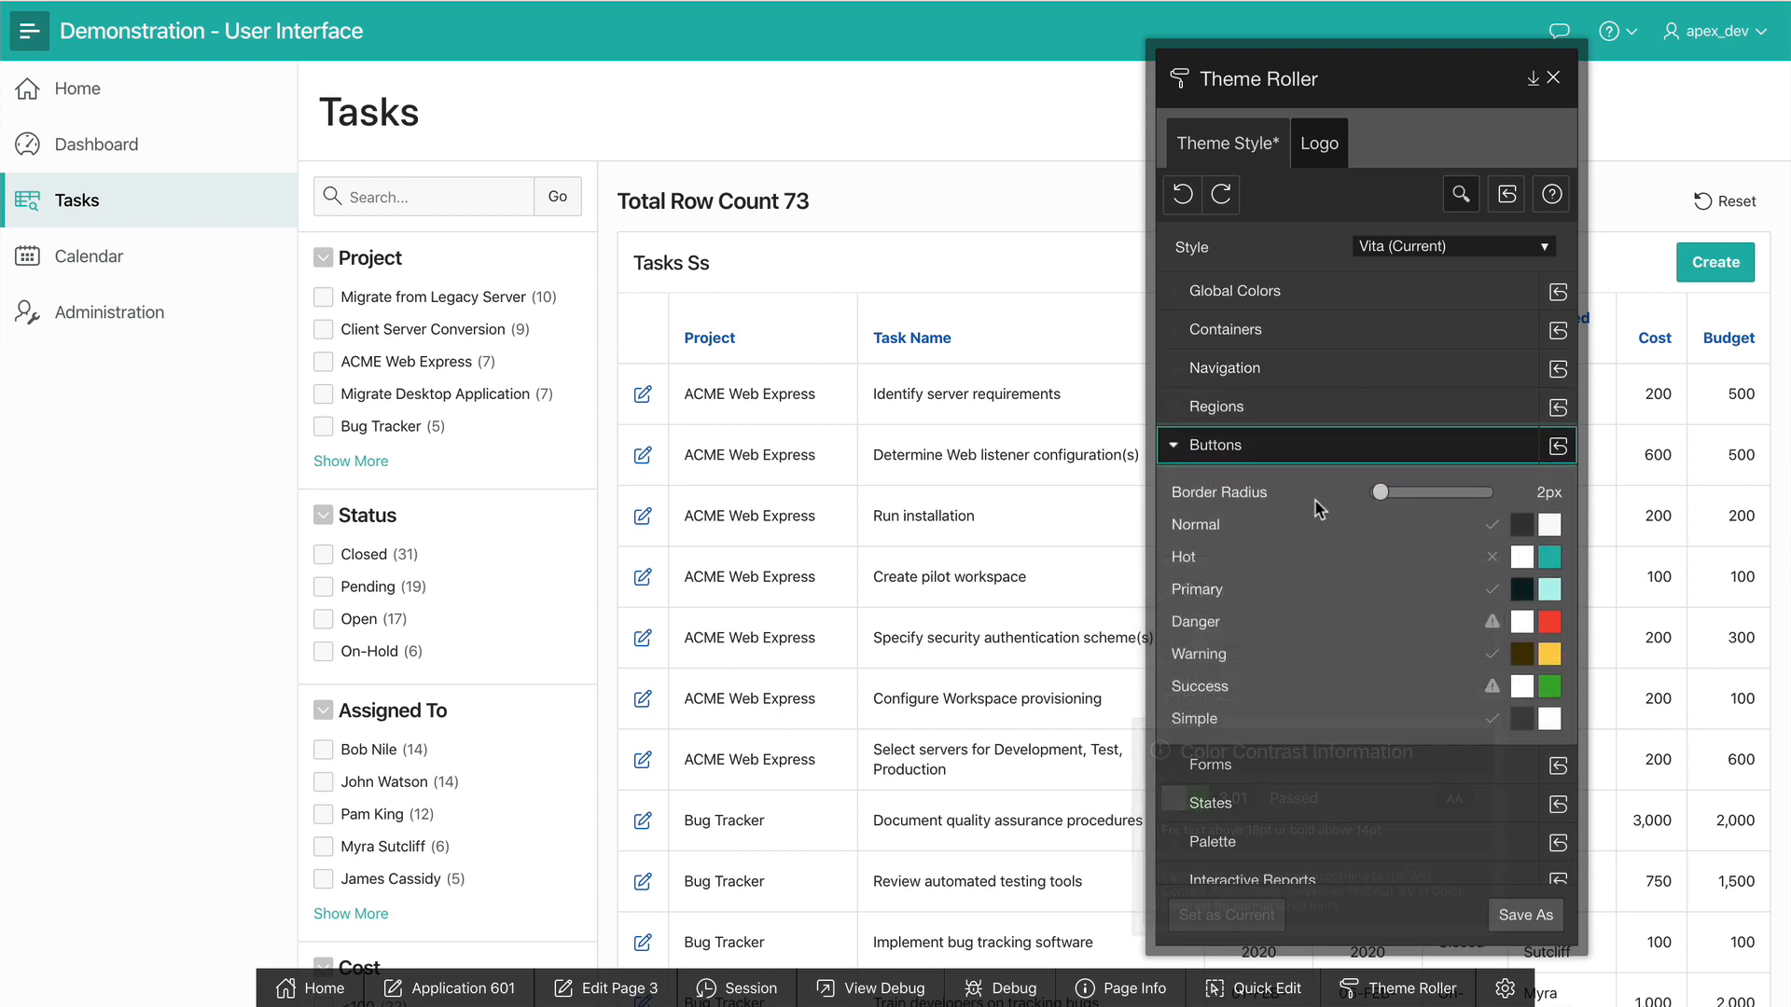
{"action": "left_click", "coordinate": [1293, 765]}
{"action": "left_click", "coordinate": [1292, 680]}
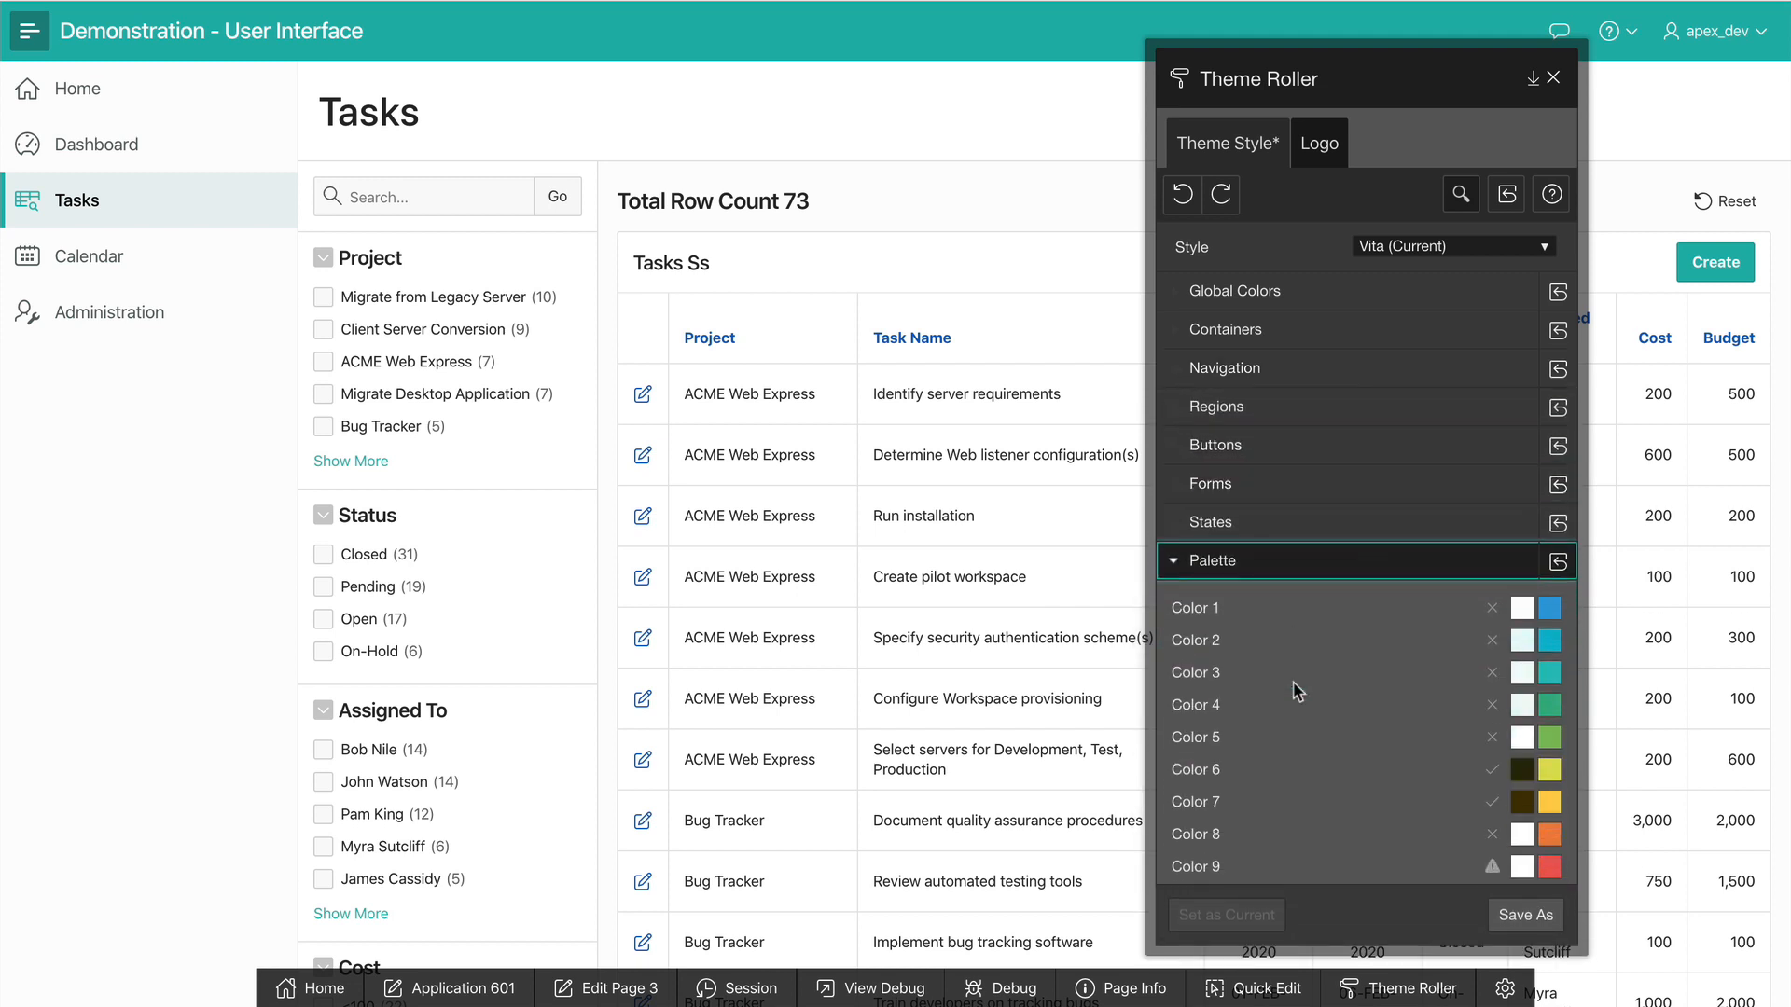
{"action": "scroll", "coordinate": [1295, 690], "scroll_direction": "down", "scroll_amount": 3}
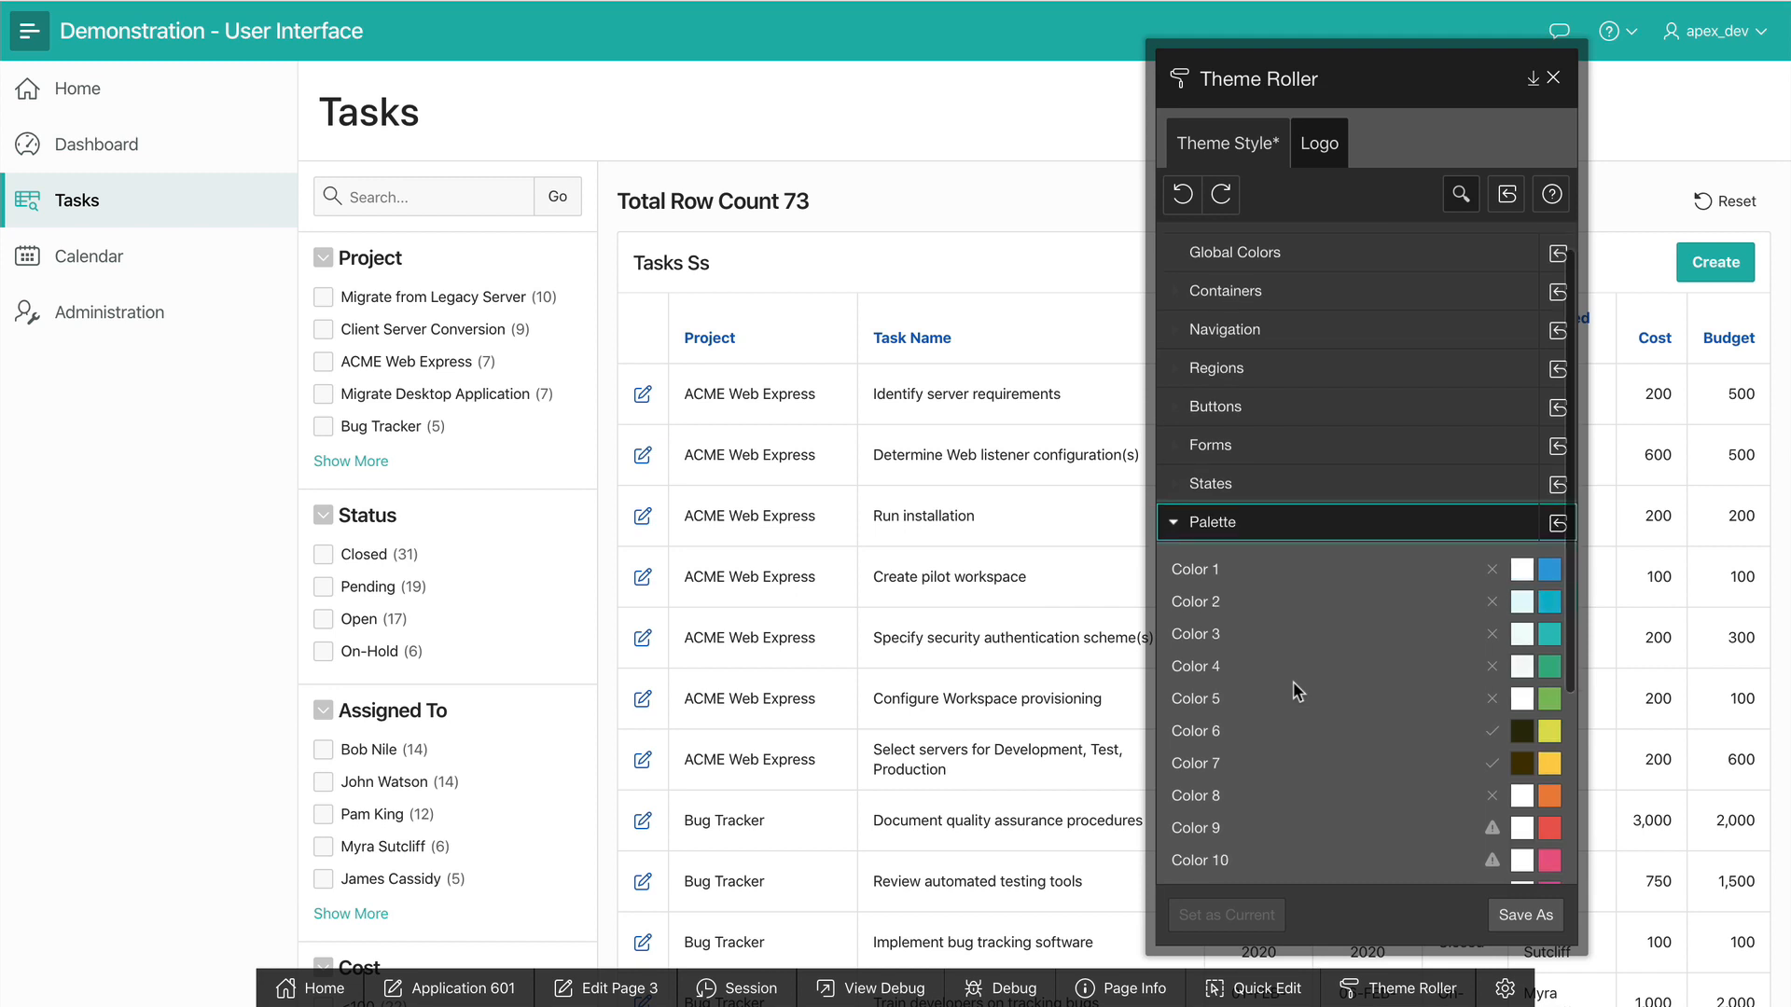
{"action": "scroll", "coordinate": [1296, 689], "scroll_direction": "down", "scroll_amount": 3}
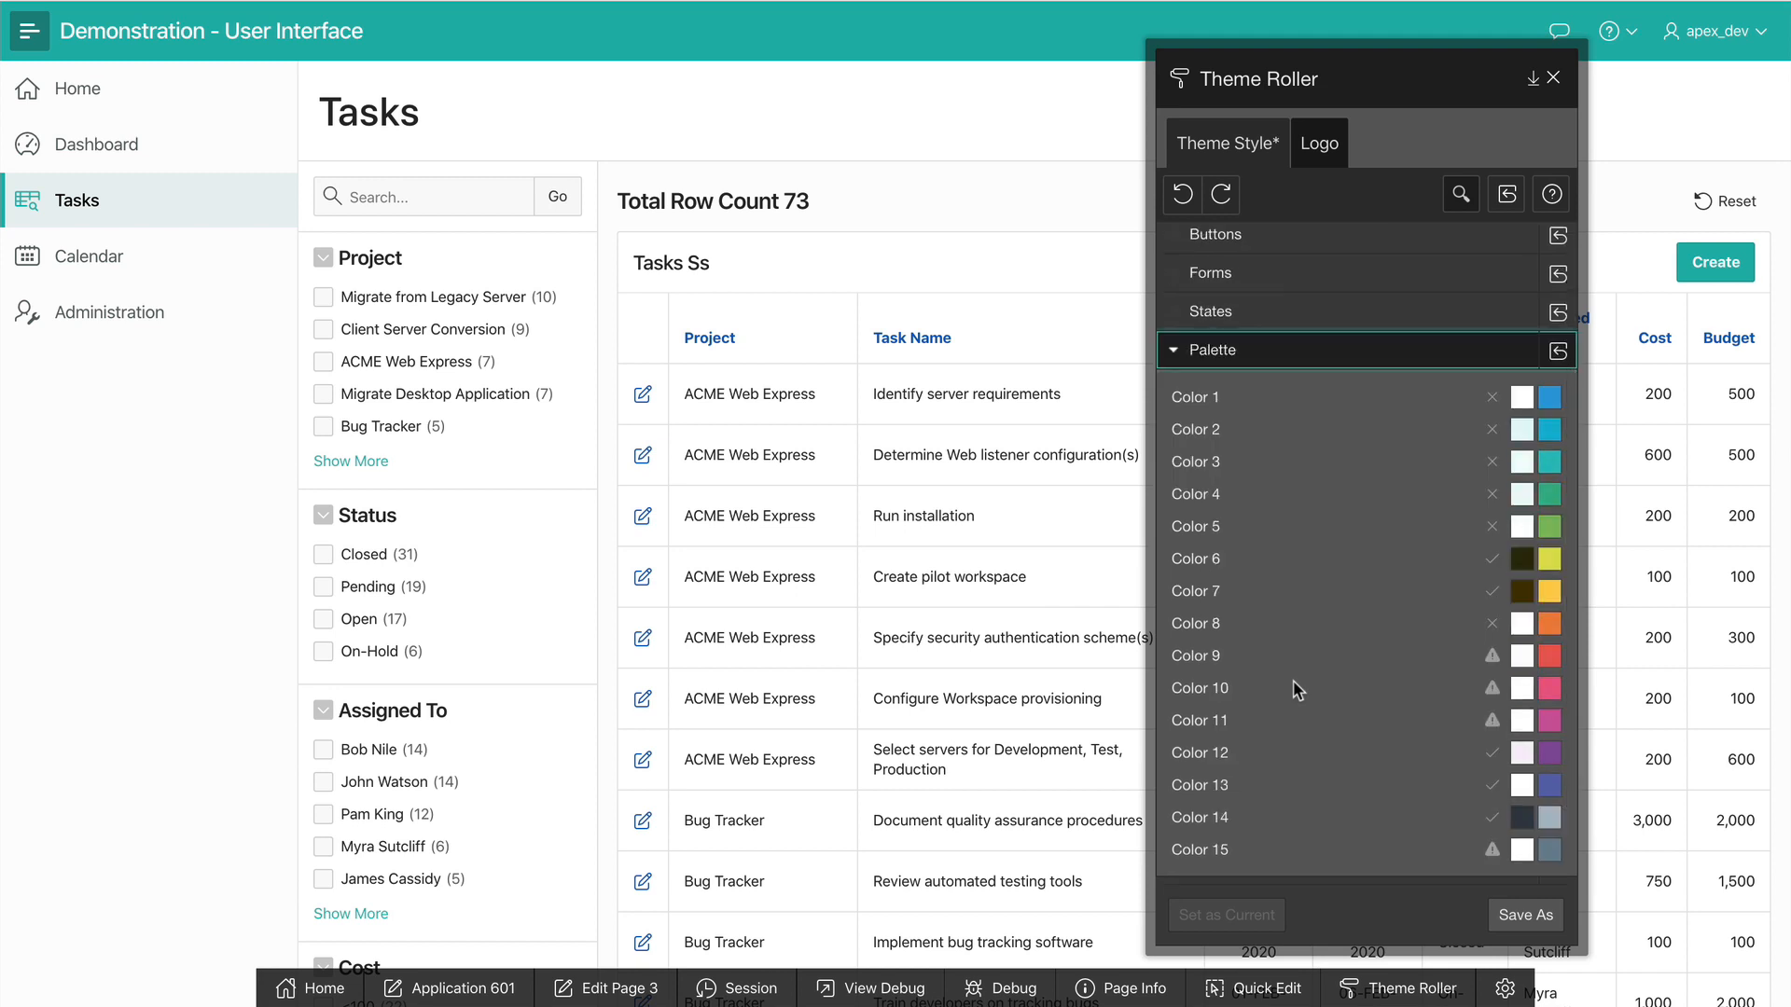
{"action": "scroll", "coordinate": [1296, 690], "scroll_direction": "down", "scroll_amount": 3}
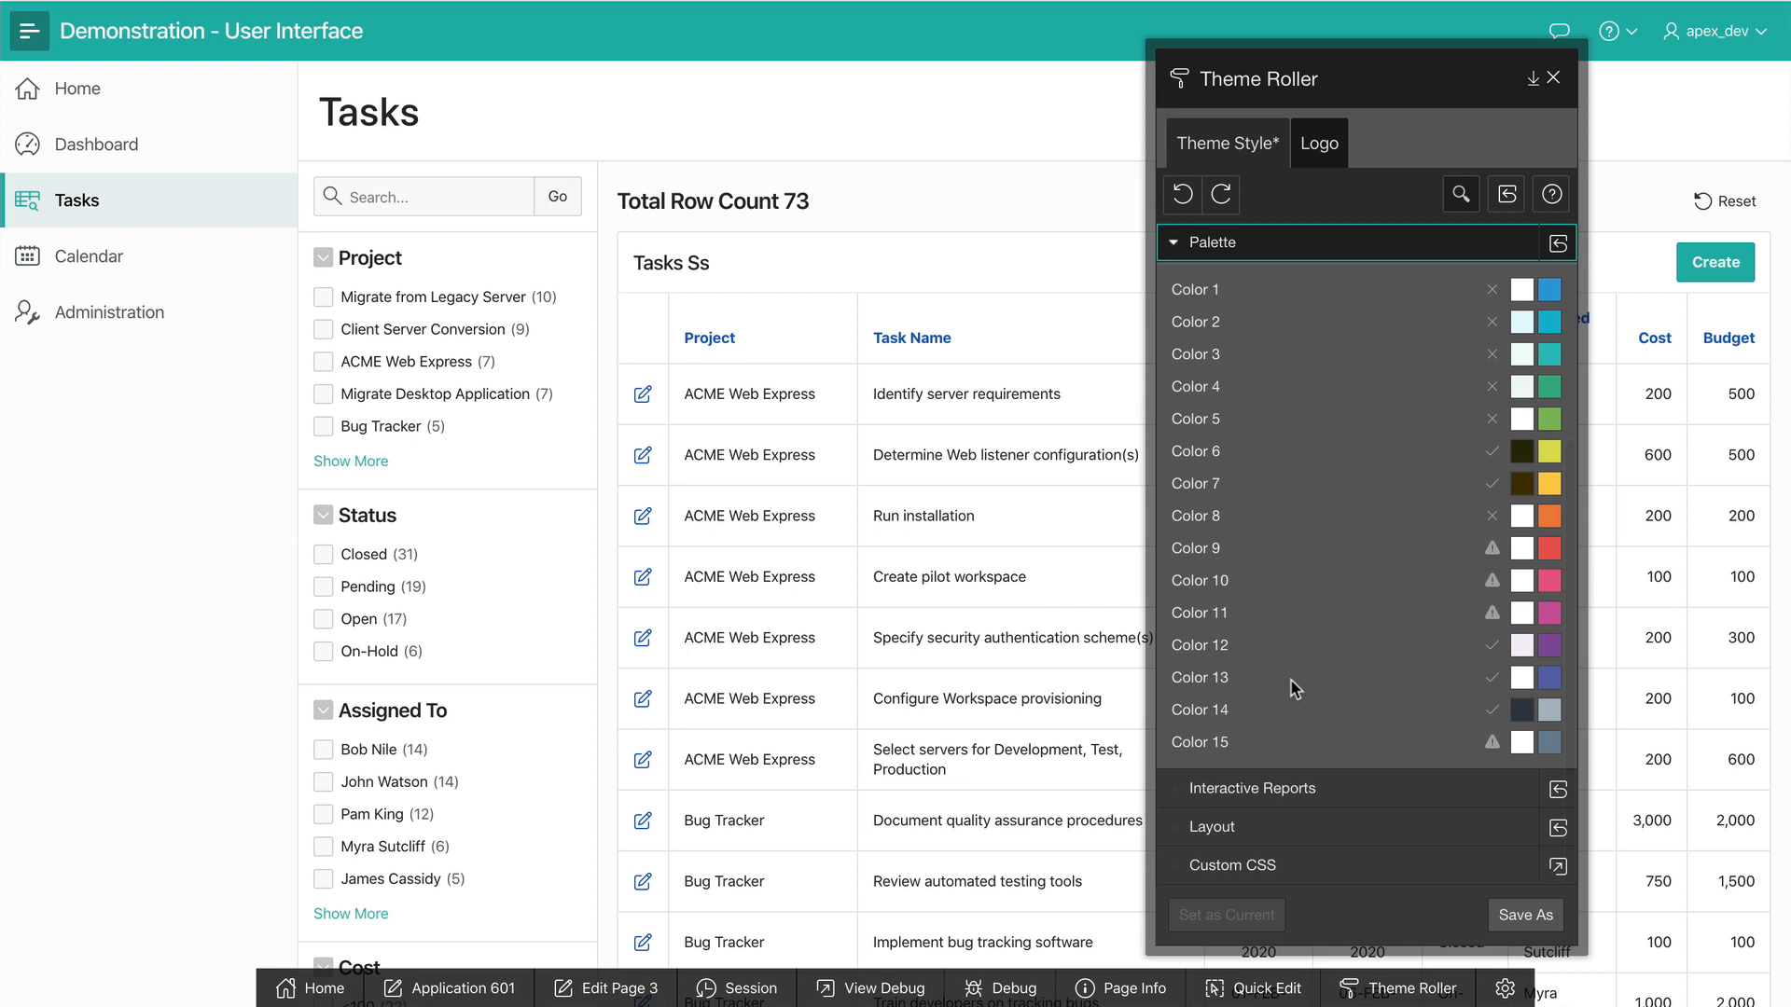
{"action": "left_click", "coordinate": [1212, 827]}
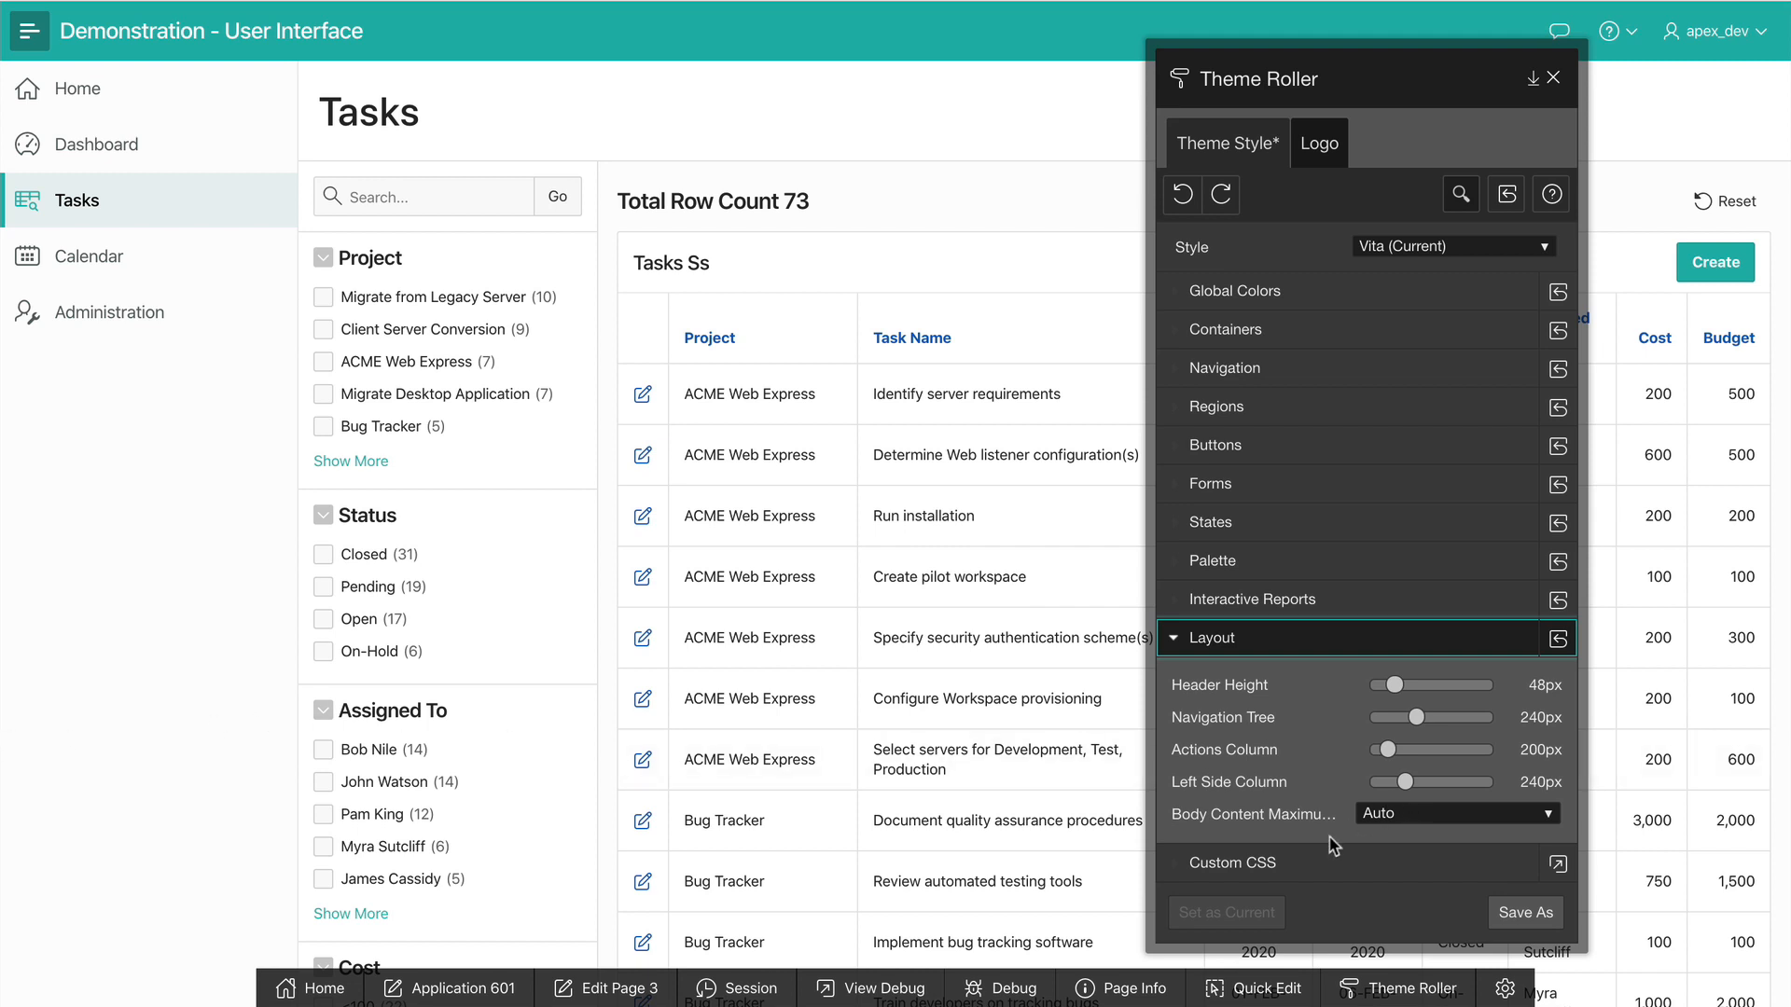
{"action": "left_click", "coordinate": [1322, 862]}
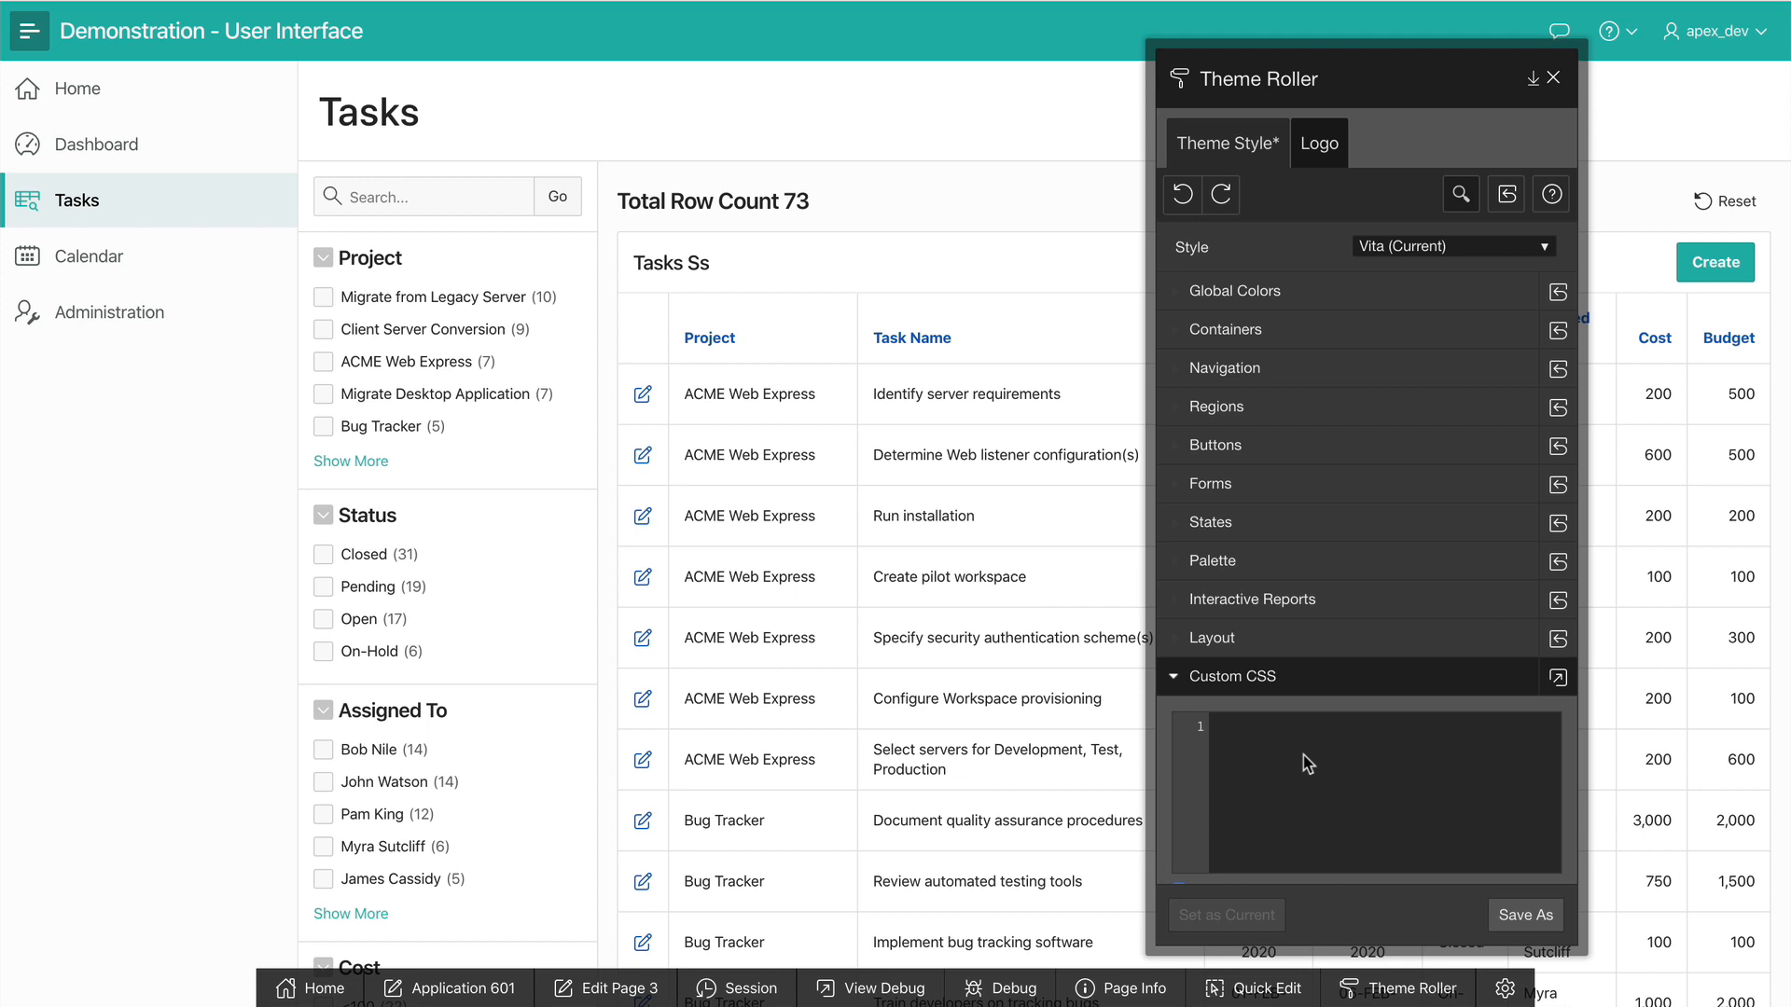
- Save the customised style as 'My Company' via Save As and acknowledge the confirmation
{"action": "left_click", "coordinate": [1536, 917]}
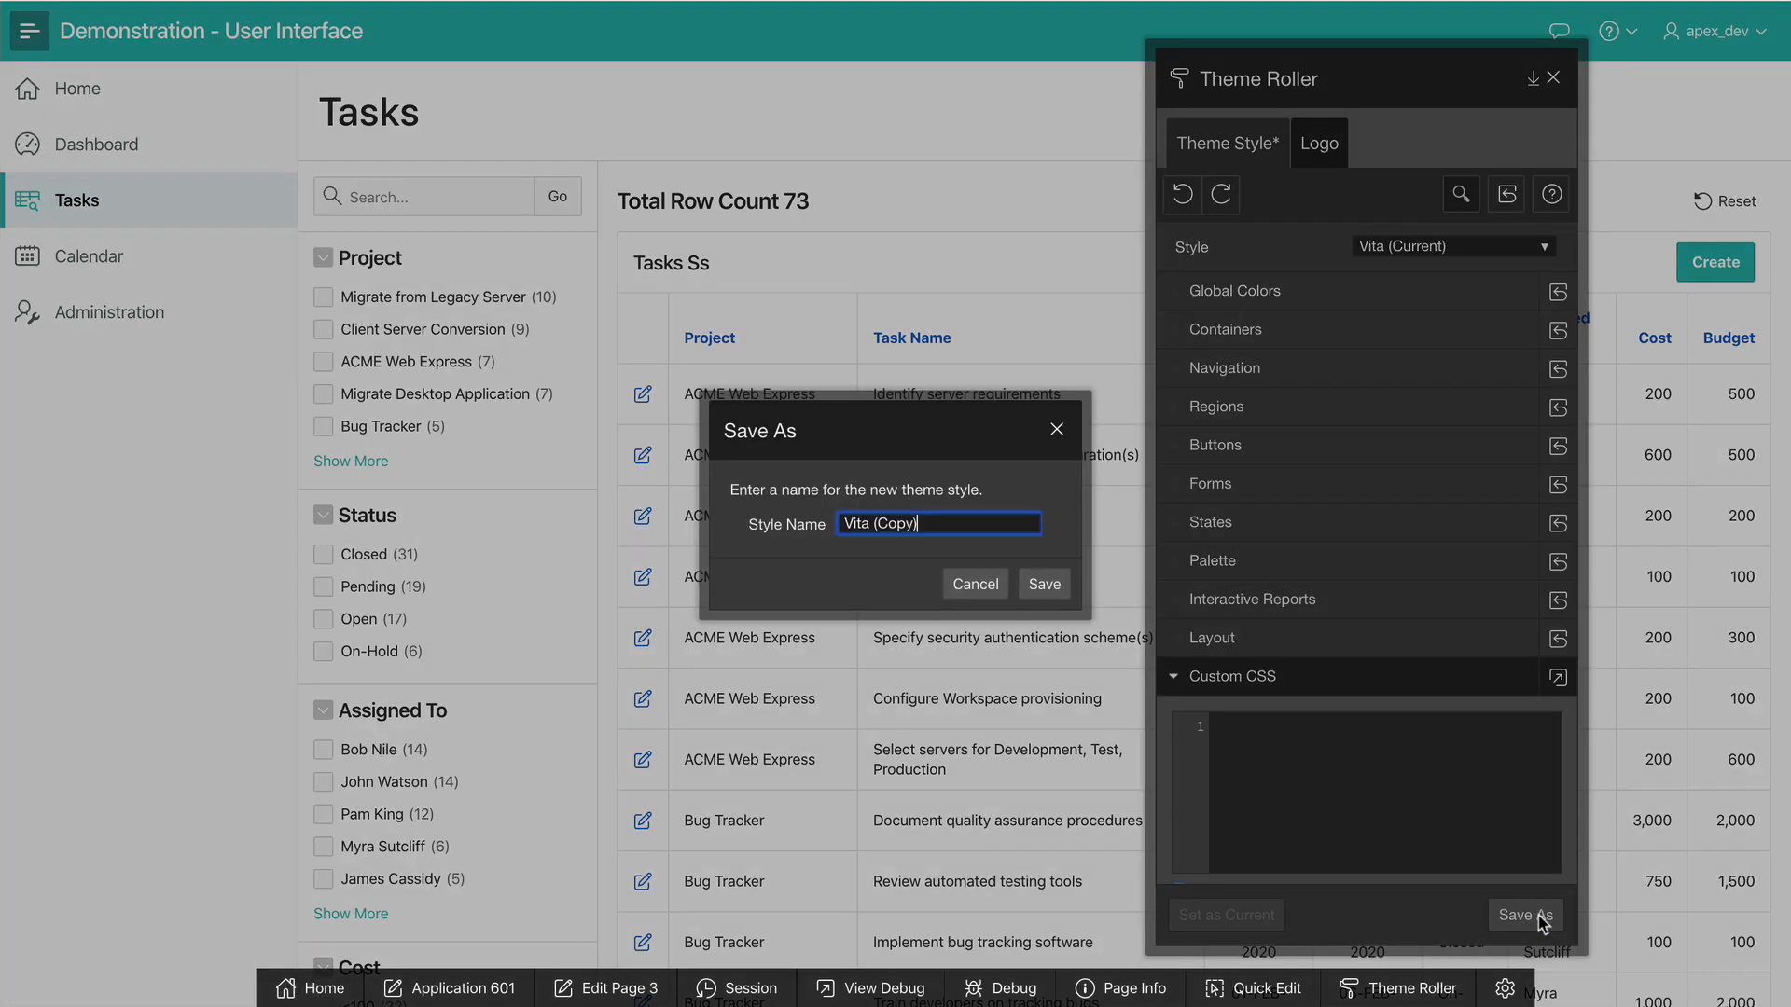
{"action": "key", "text": "ctrl+a"}
{"action": "type", "text": "My Compan"}
{"action": "type", "text": "y"}
{"action": "left_click", "coordinate": [1045, 584]}
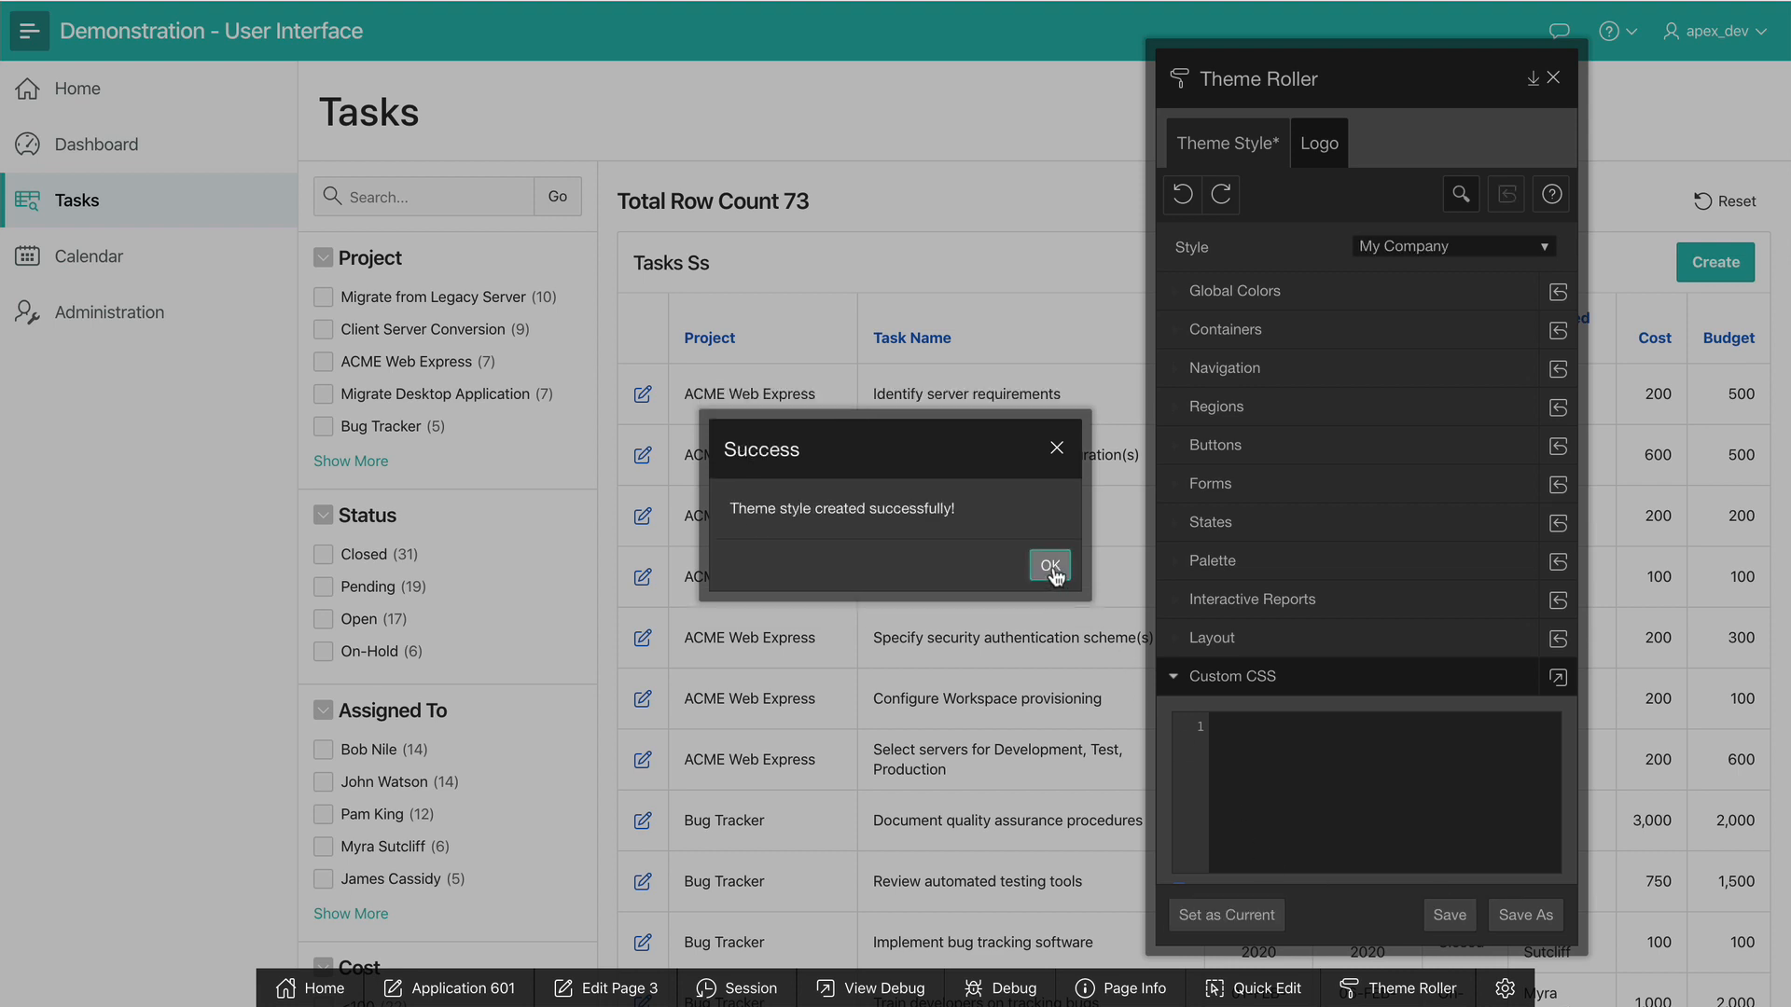
{"action": "left_click", "coordinate": [1051, 568]}
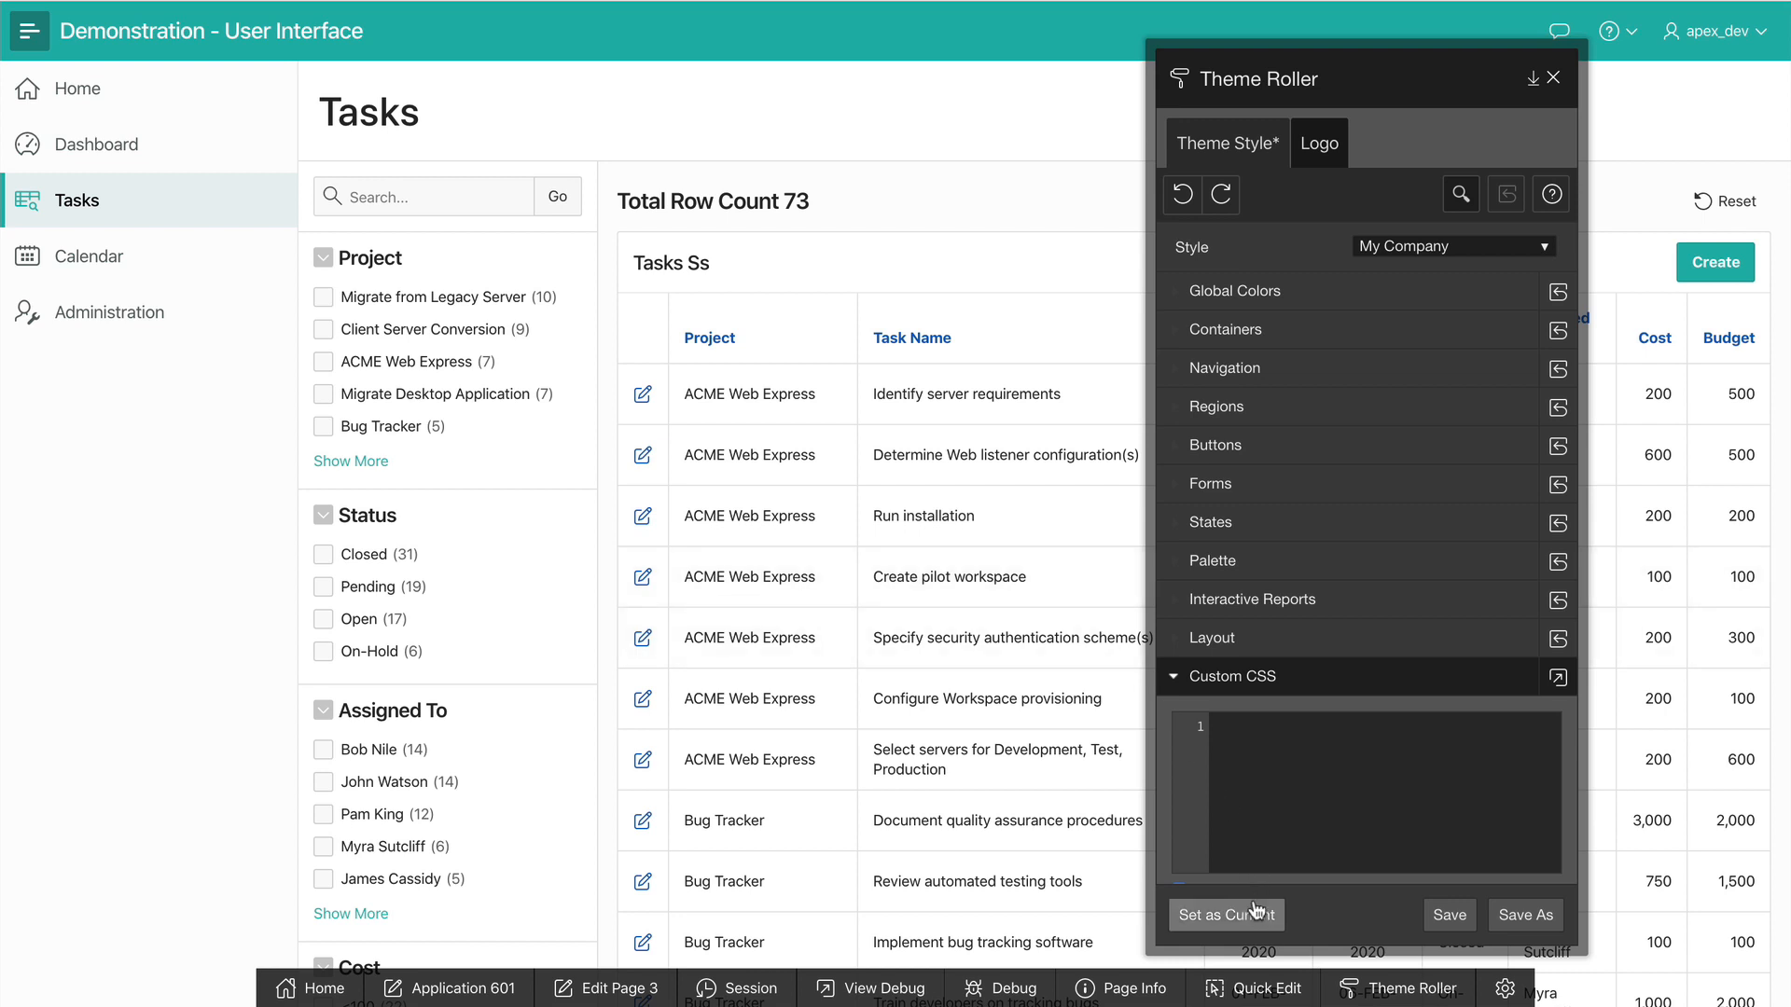
- Make 'My Company' the application's current theme style
{"action": "left_click", "coordinate": [1229, 920]}
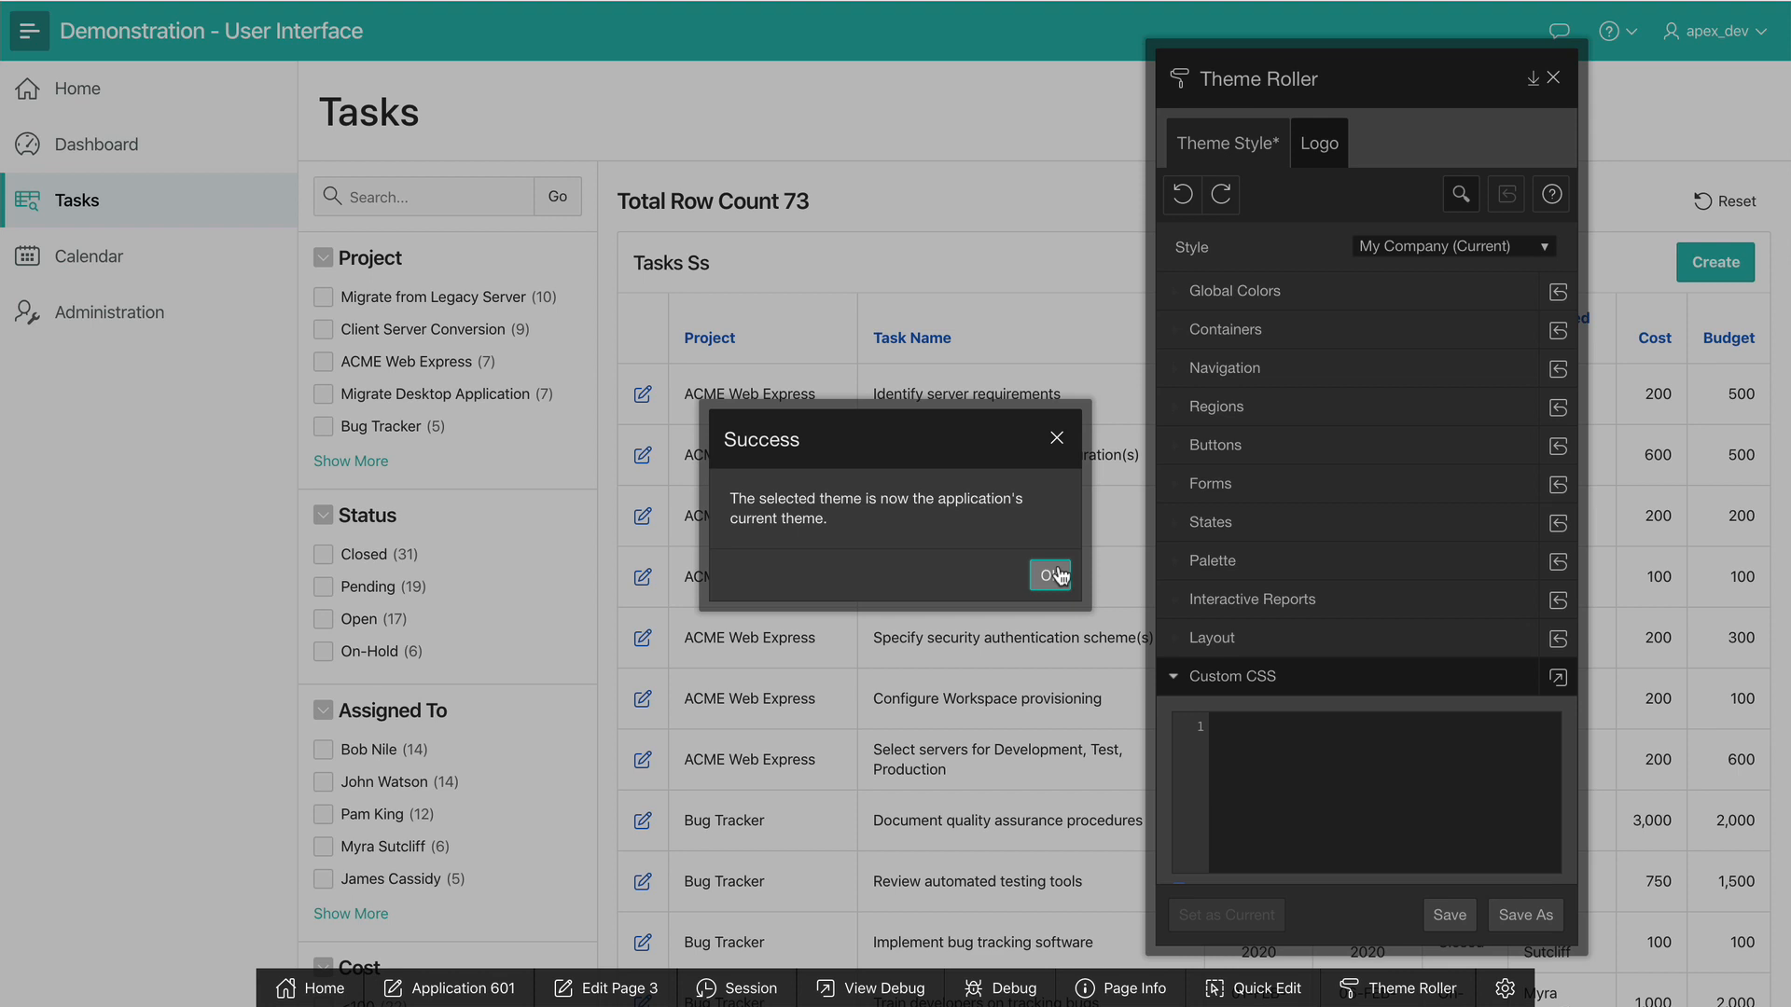
{"action": "left_click", "coordinate": [1049, 574]}
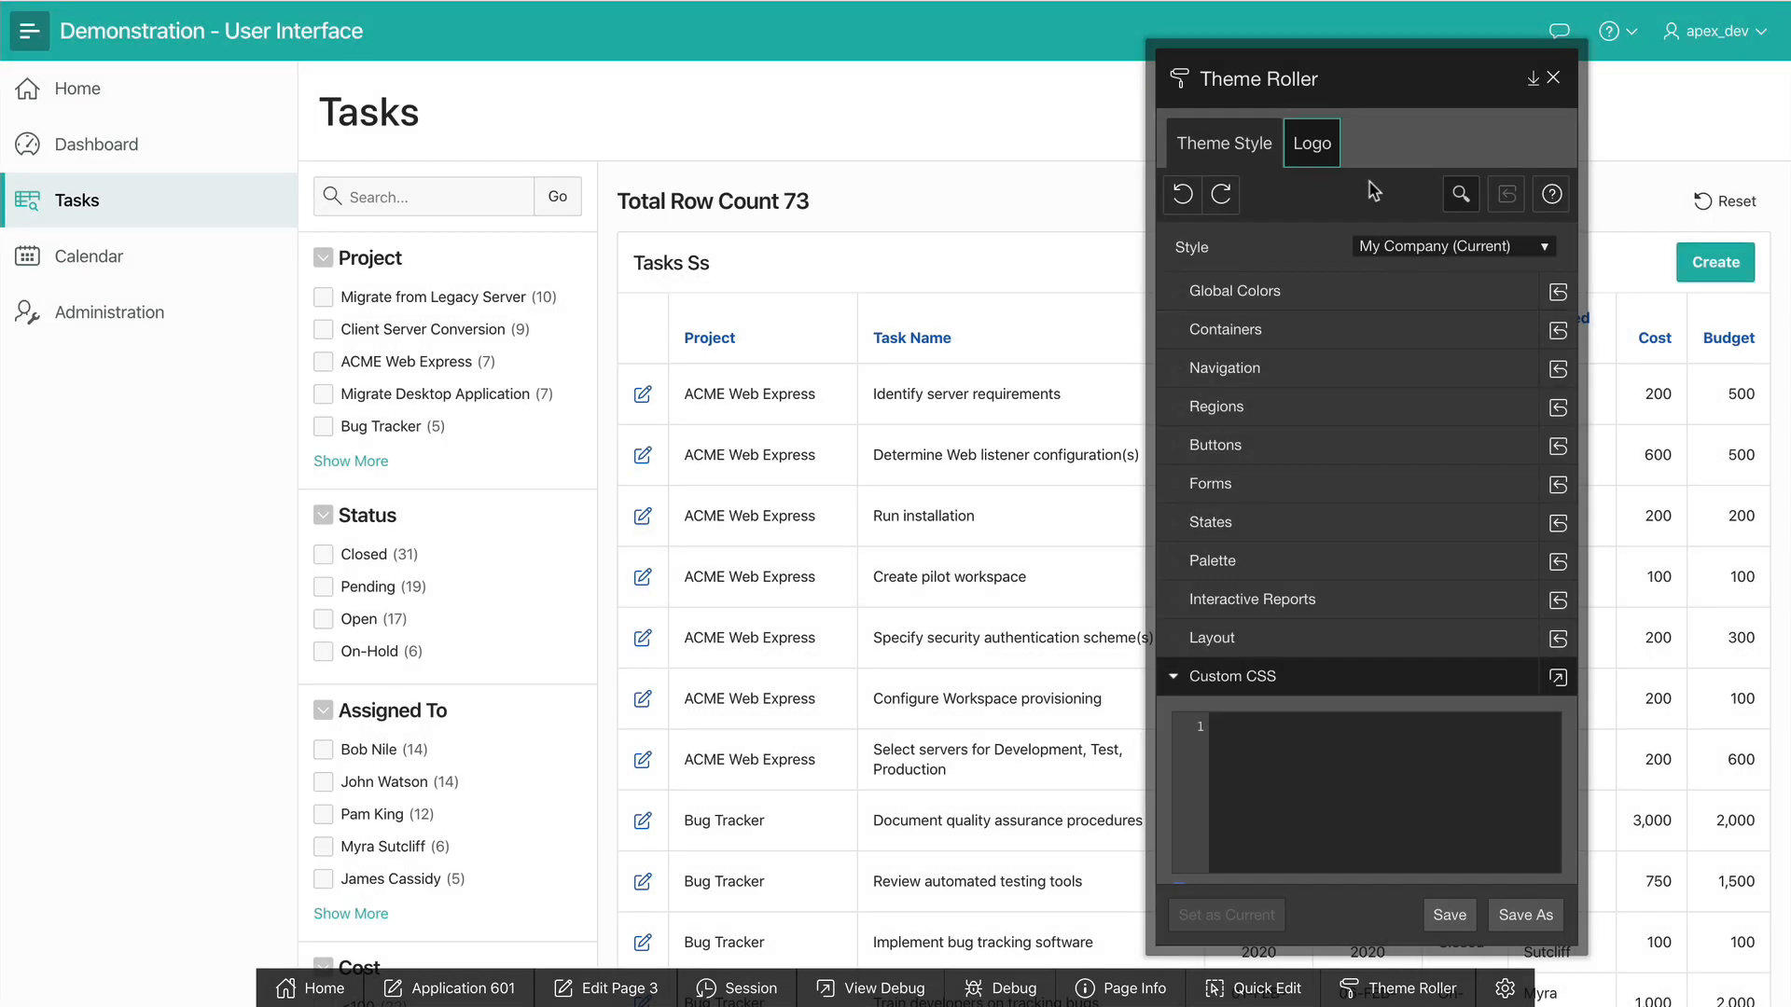
- Switch to the Logo settings and replace the header logo text with 'My Company'
{"action": "left_click", "coordinate": [1318, 144]}
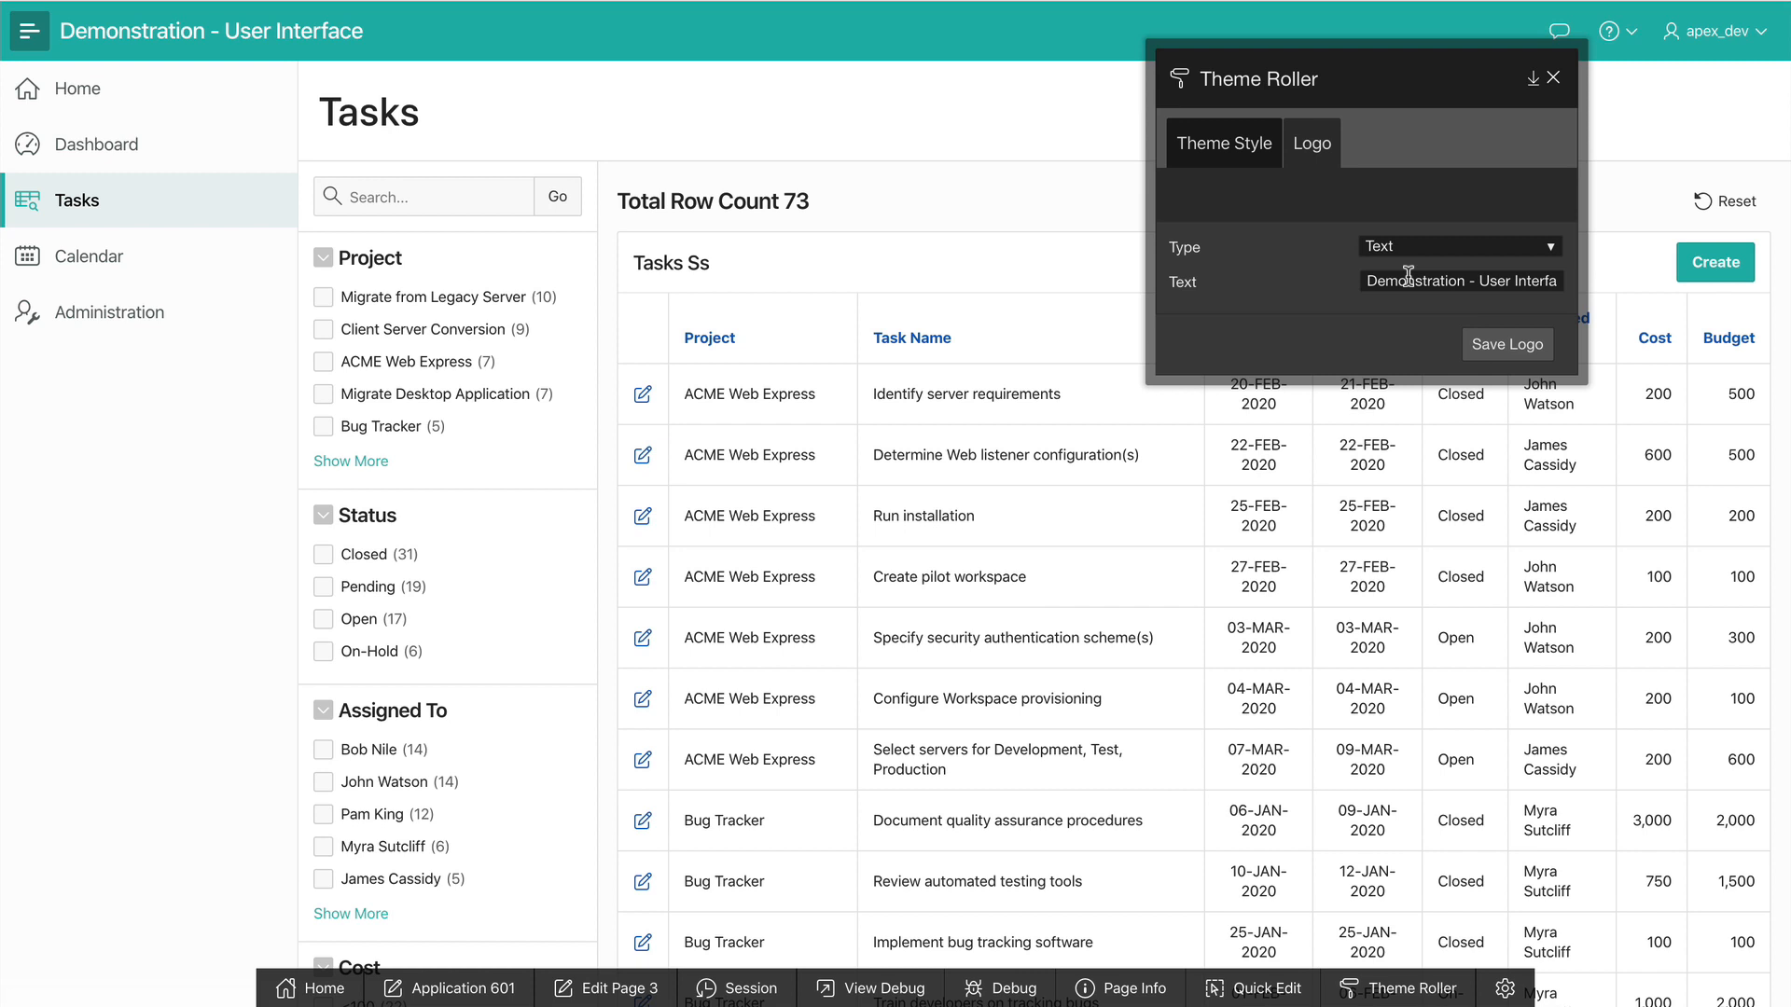
{"action": "left_click", "coordinate": [1407, 277]}
{"action": "key", "text": "ctrl+a"}
{"action": "type", "text": "My C"}
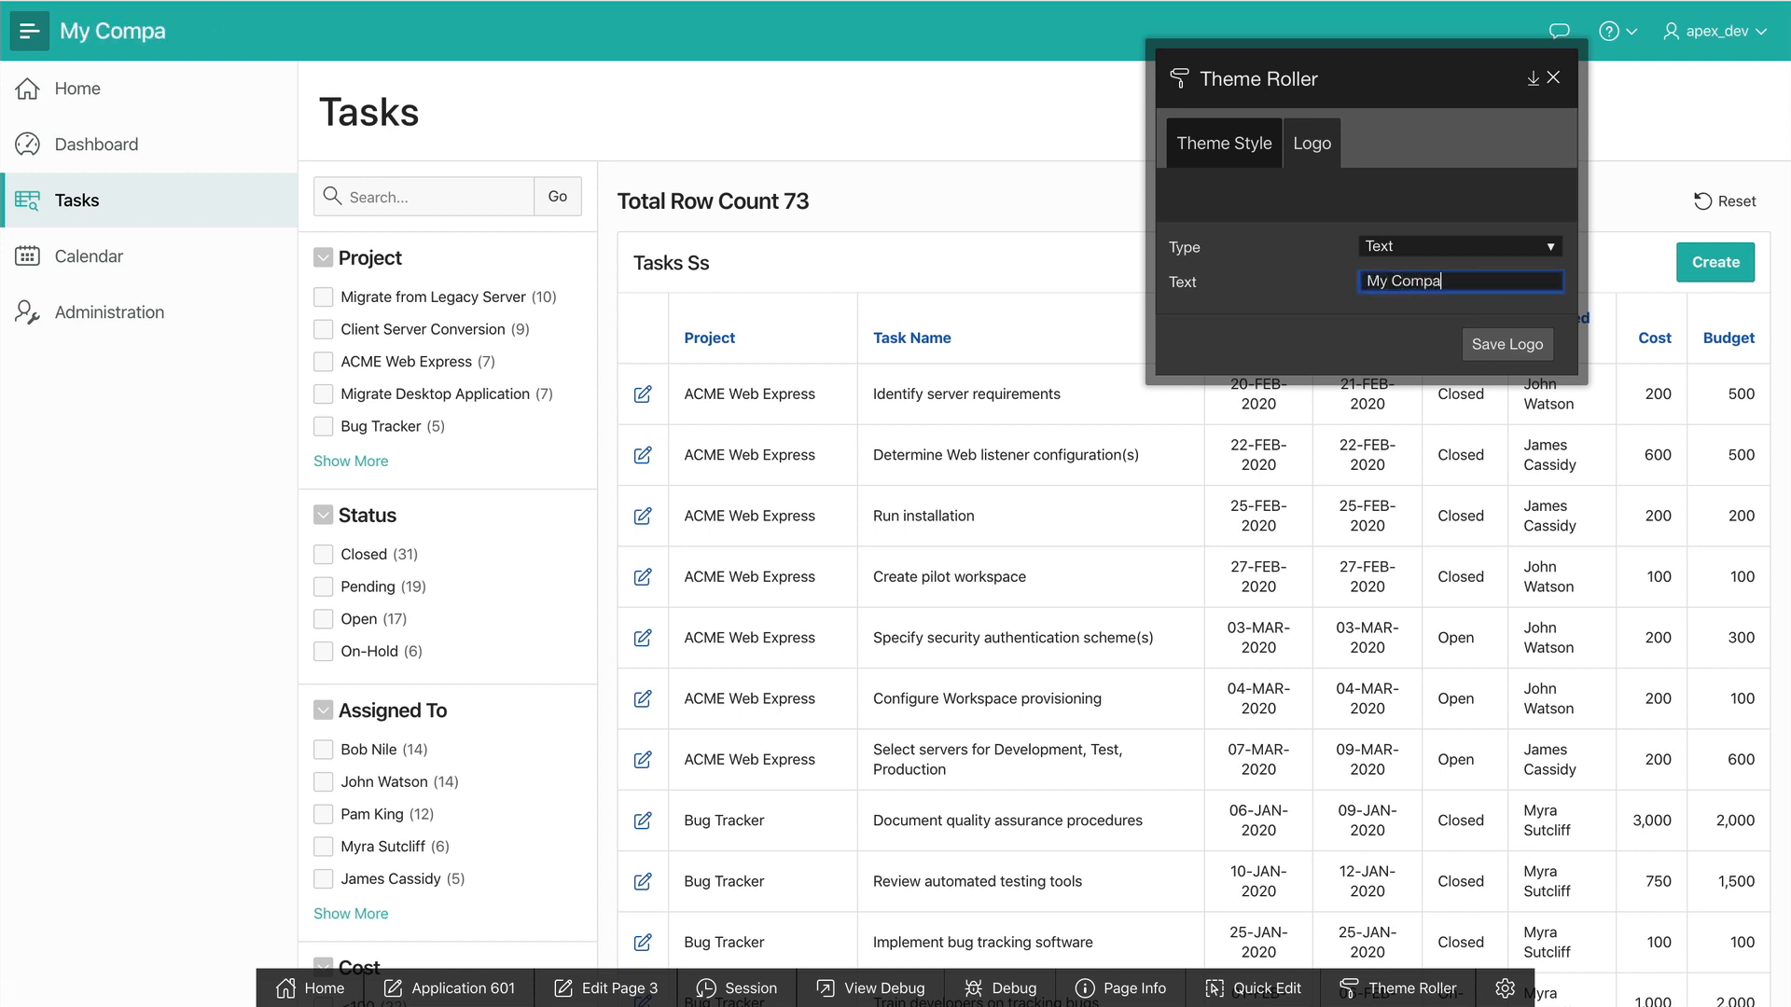
{"action": "type", "text": "ny"}
- Set Logo Type to Image, drop in my-company-logo.png and save the logo
{"action": "left_click", "coordinate": [1396, 249]}
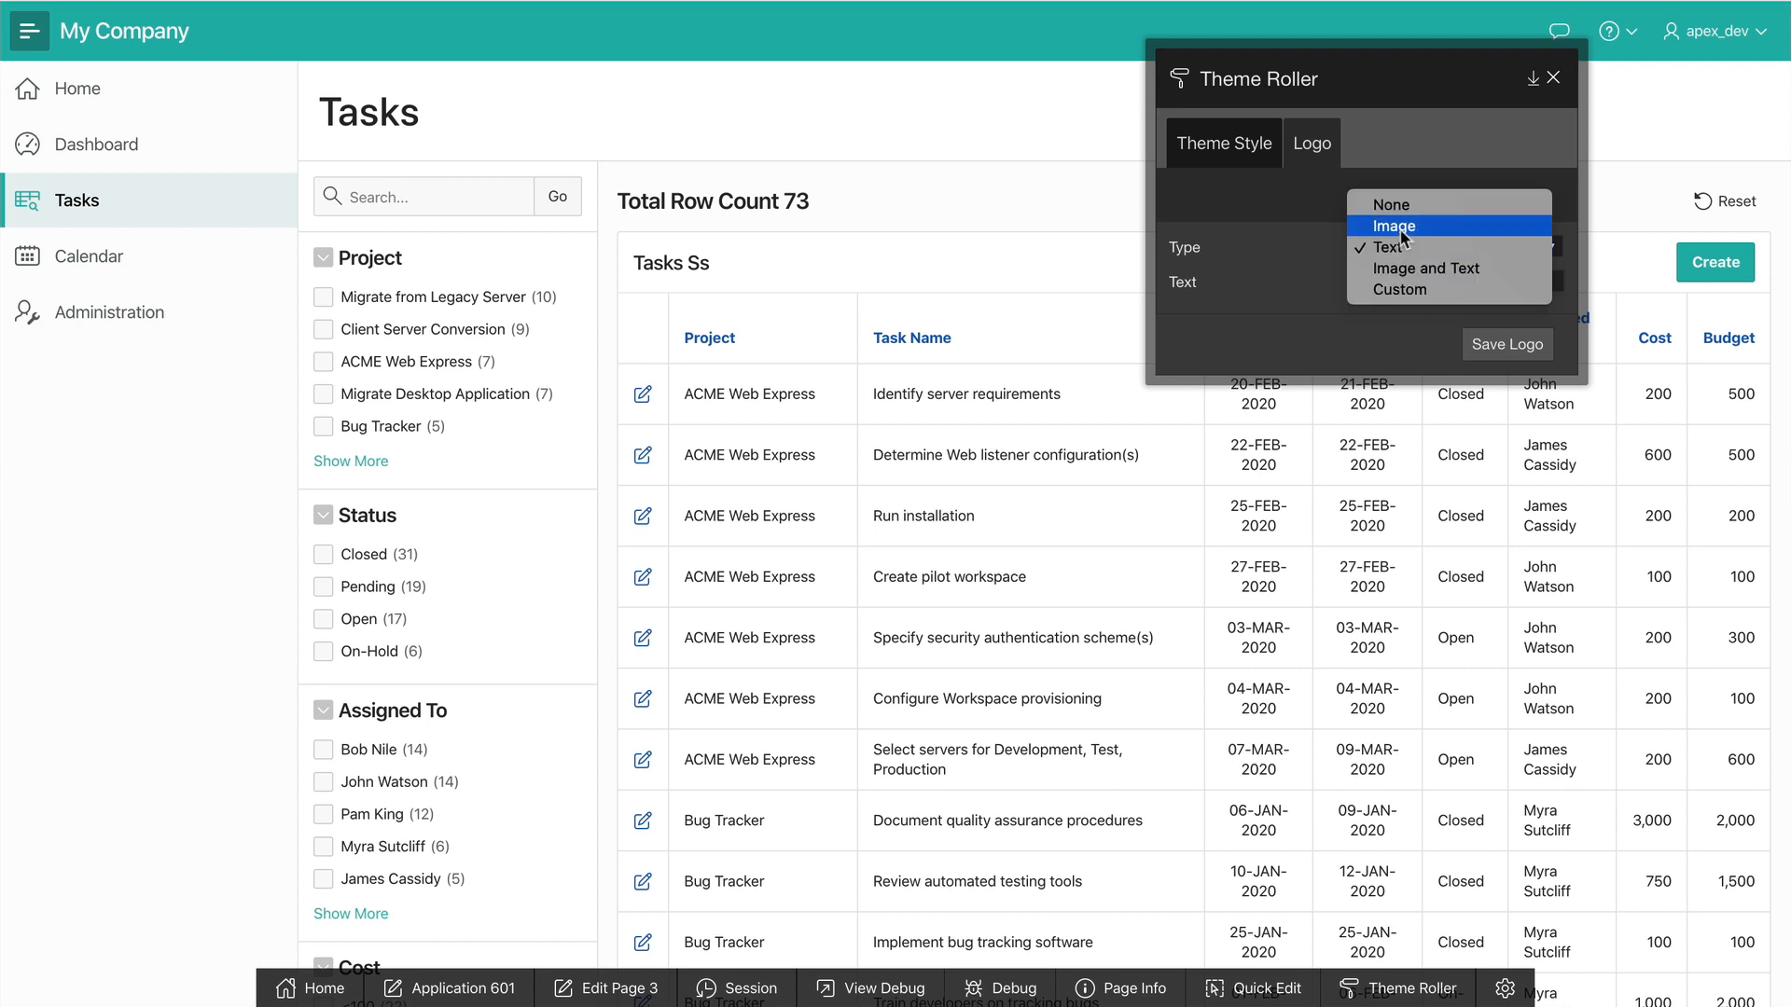
{"action": "left_click", "coordinate": [1401, 230]}
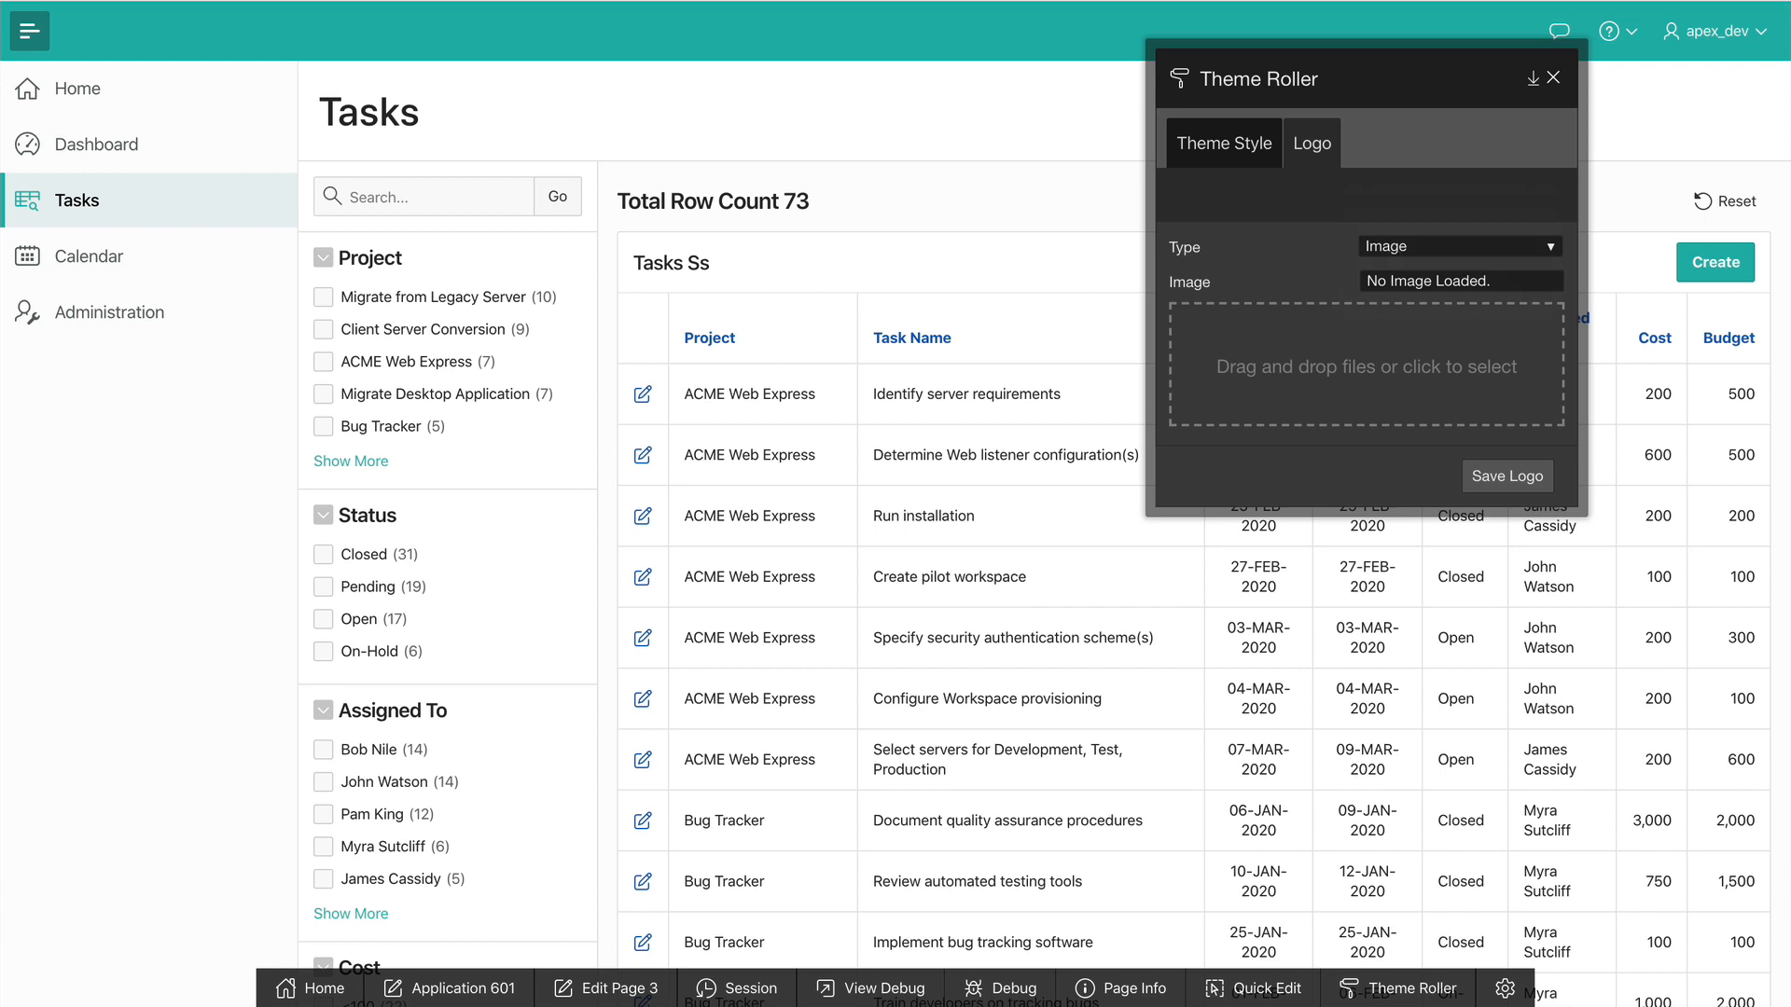
{"action": "left_click_drag", "start_coordinate": [625, 369], "coordinate": [1352, 380]}
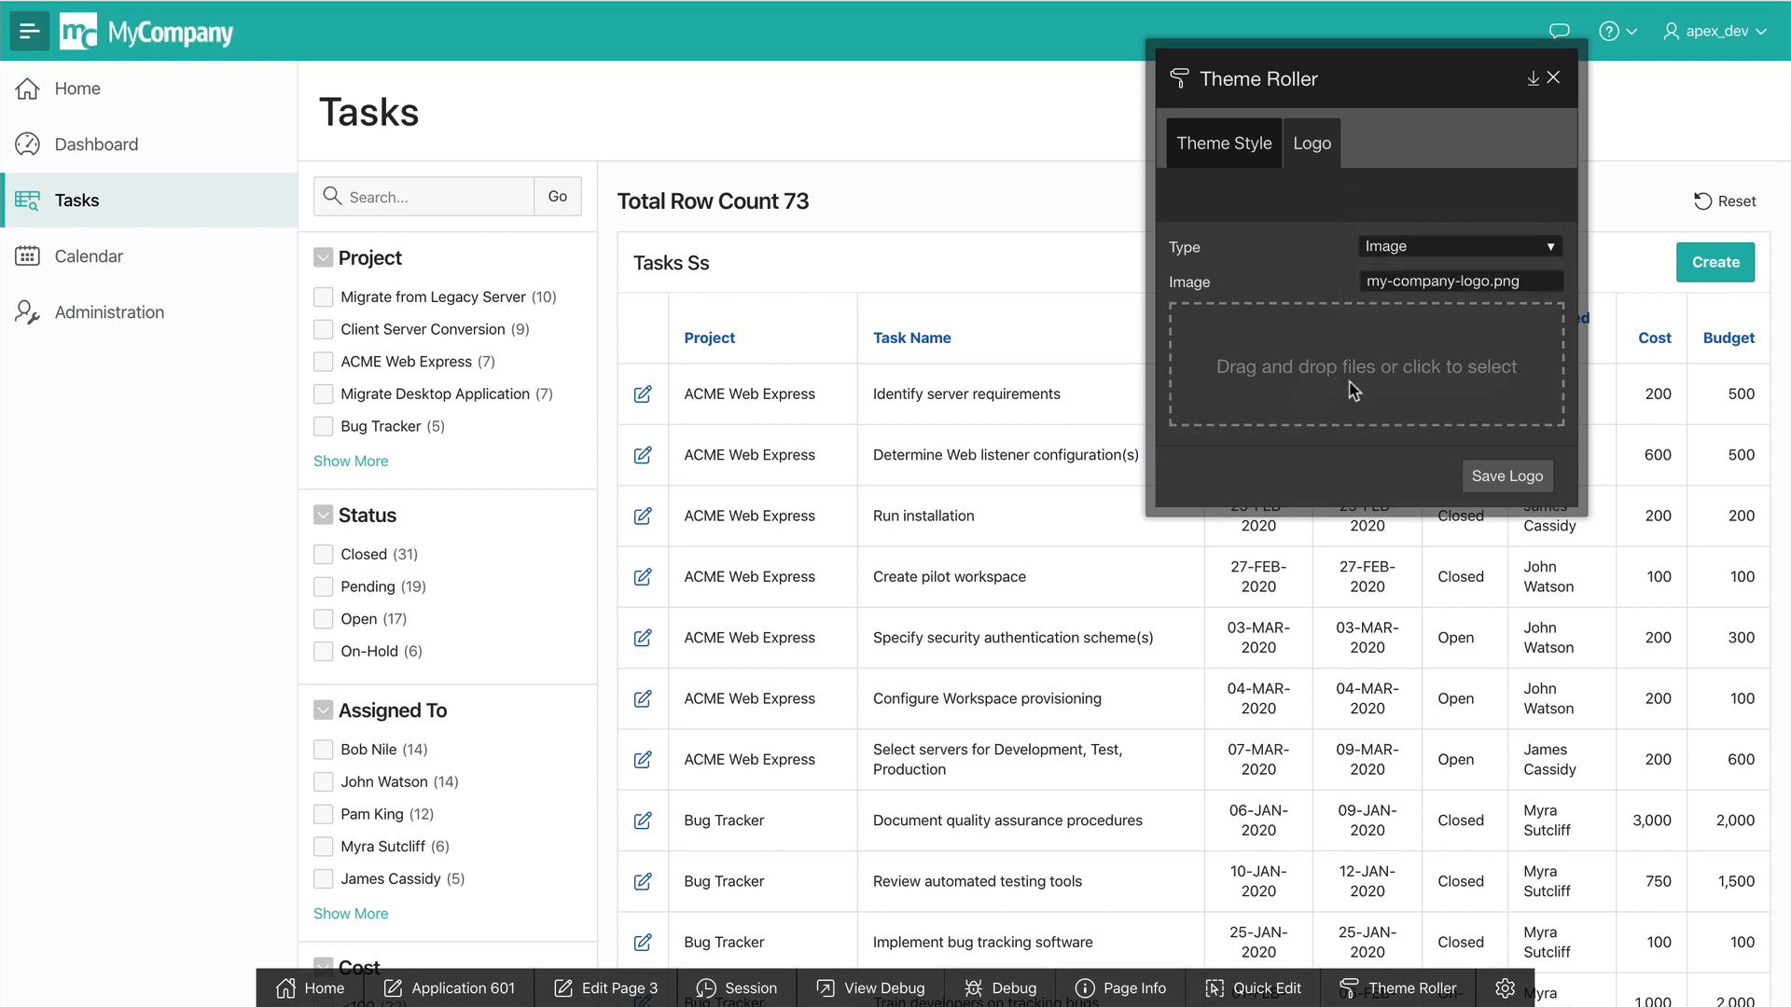
{"action": "left_click", "coordinate": [1507, 476]}
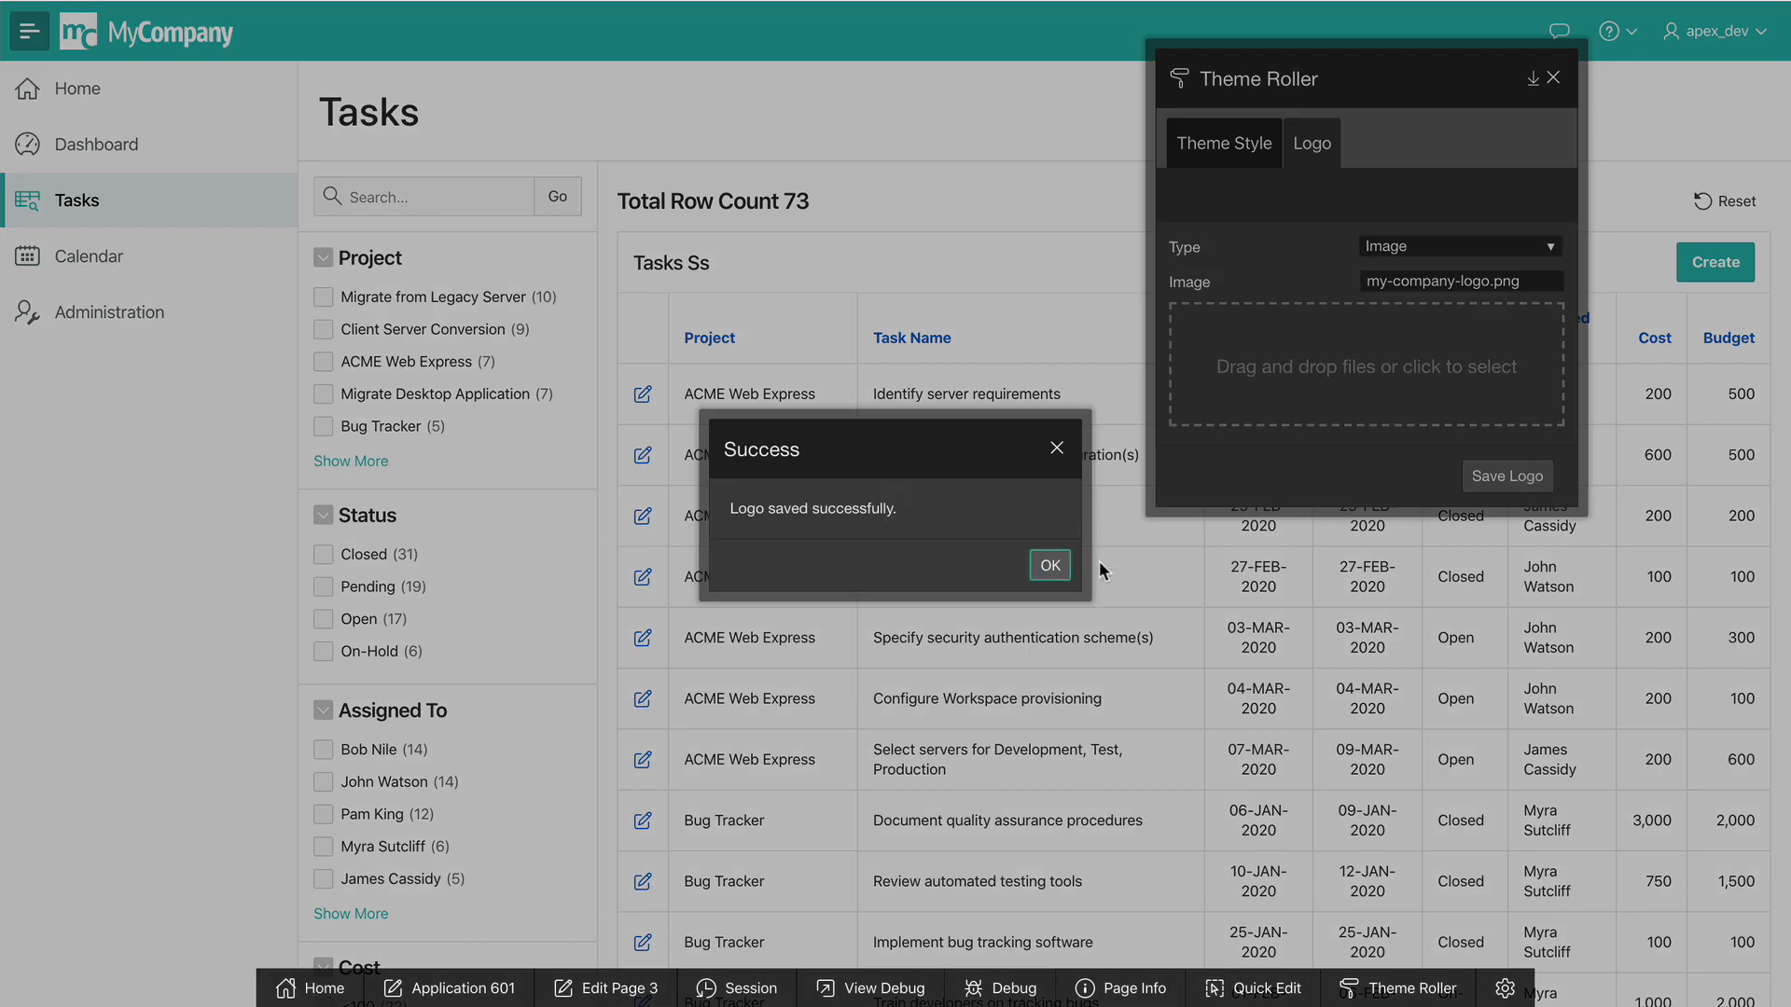
{"action": "left_click", "coordinate": [1051, 565]}
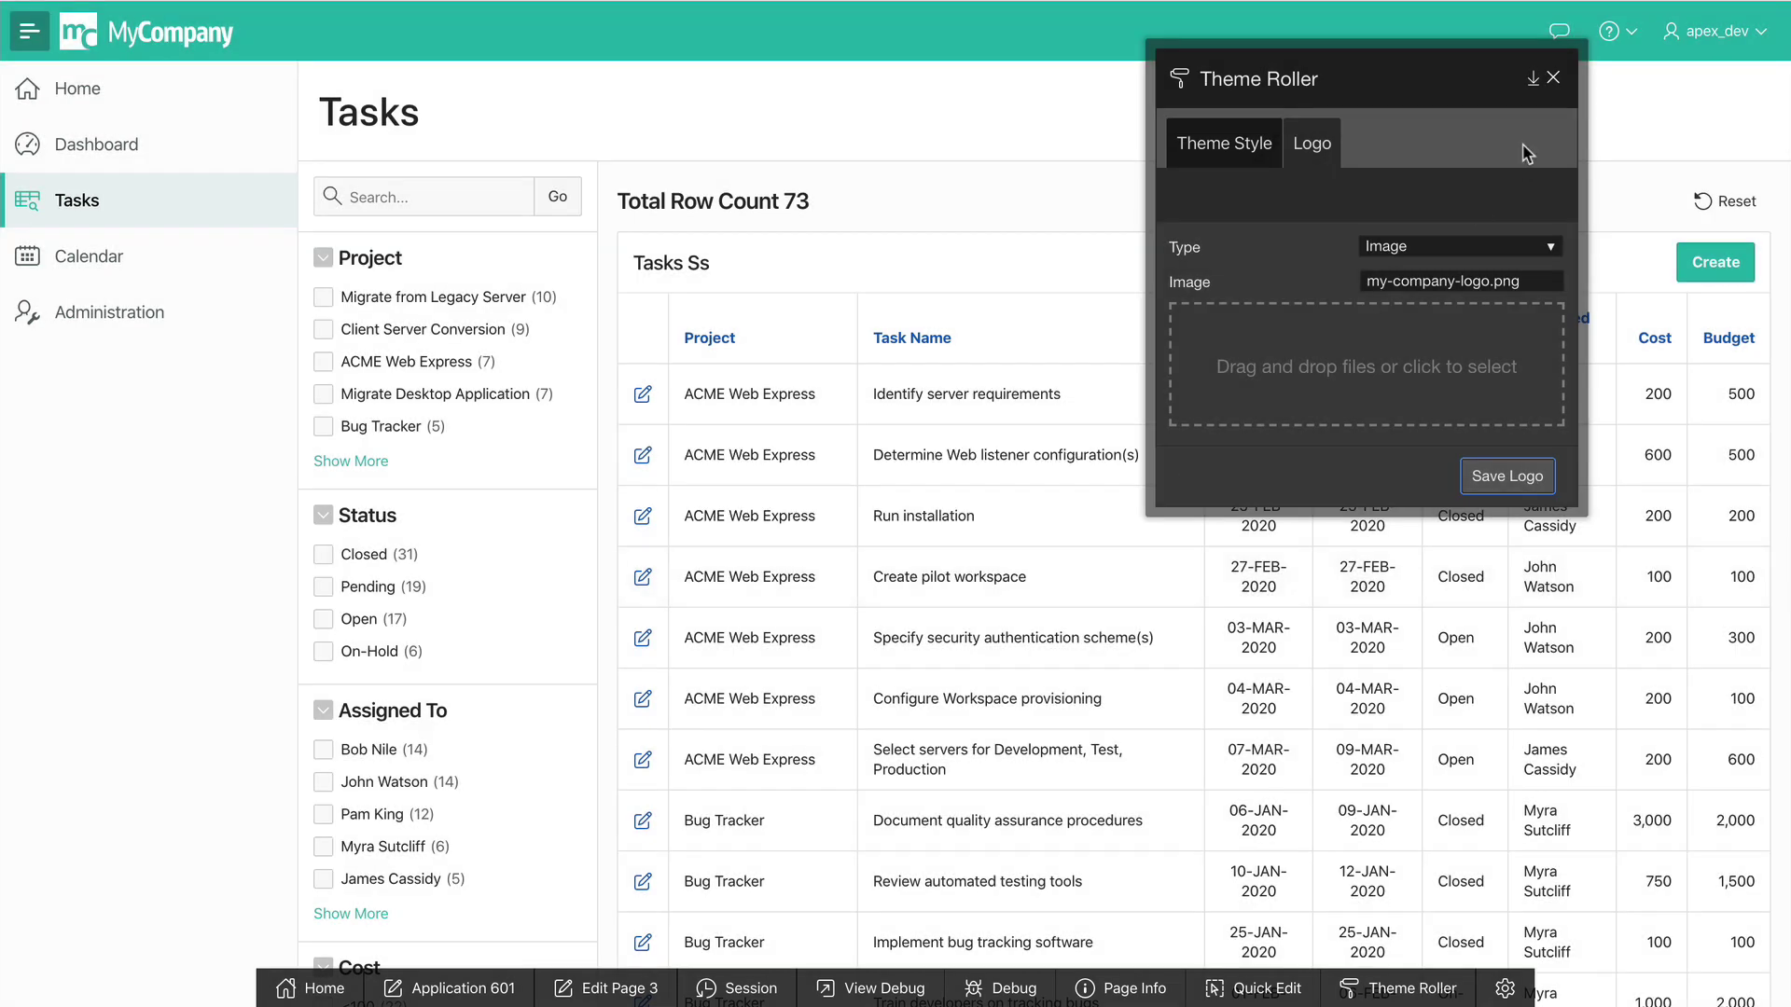
- Close the Theme Roller and return to the Dashboard, keeping the MyCompany logo in the teal header
{"action": "left_click", "coordinate": [1551, 81]}
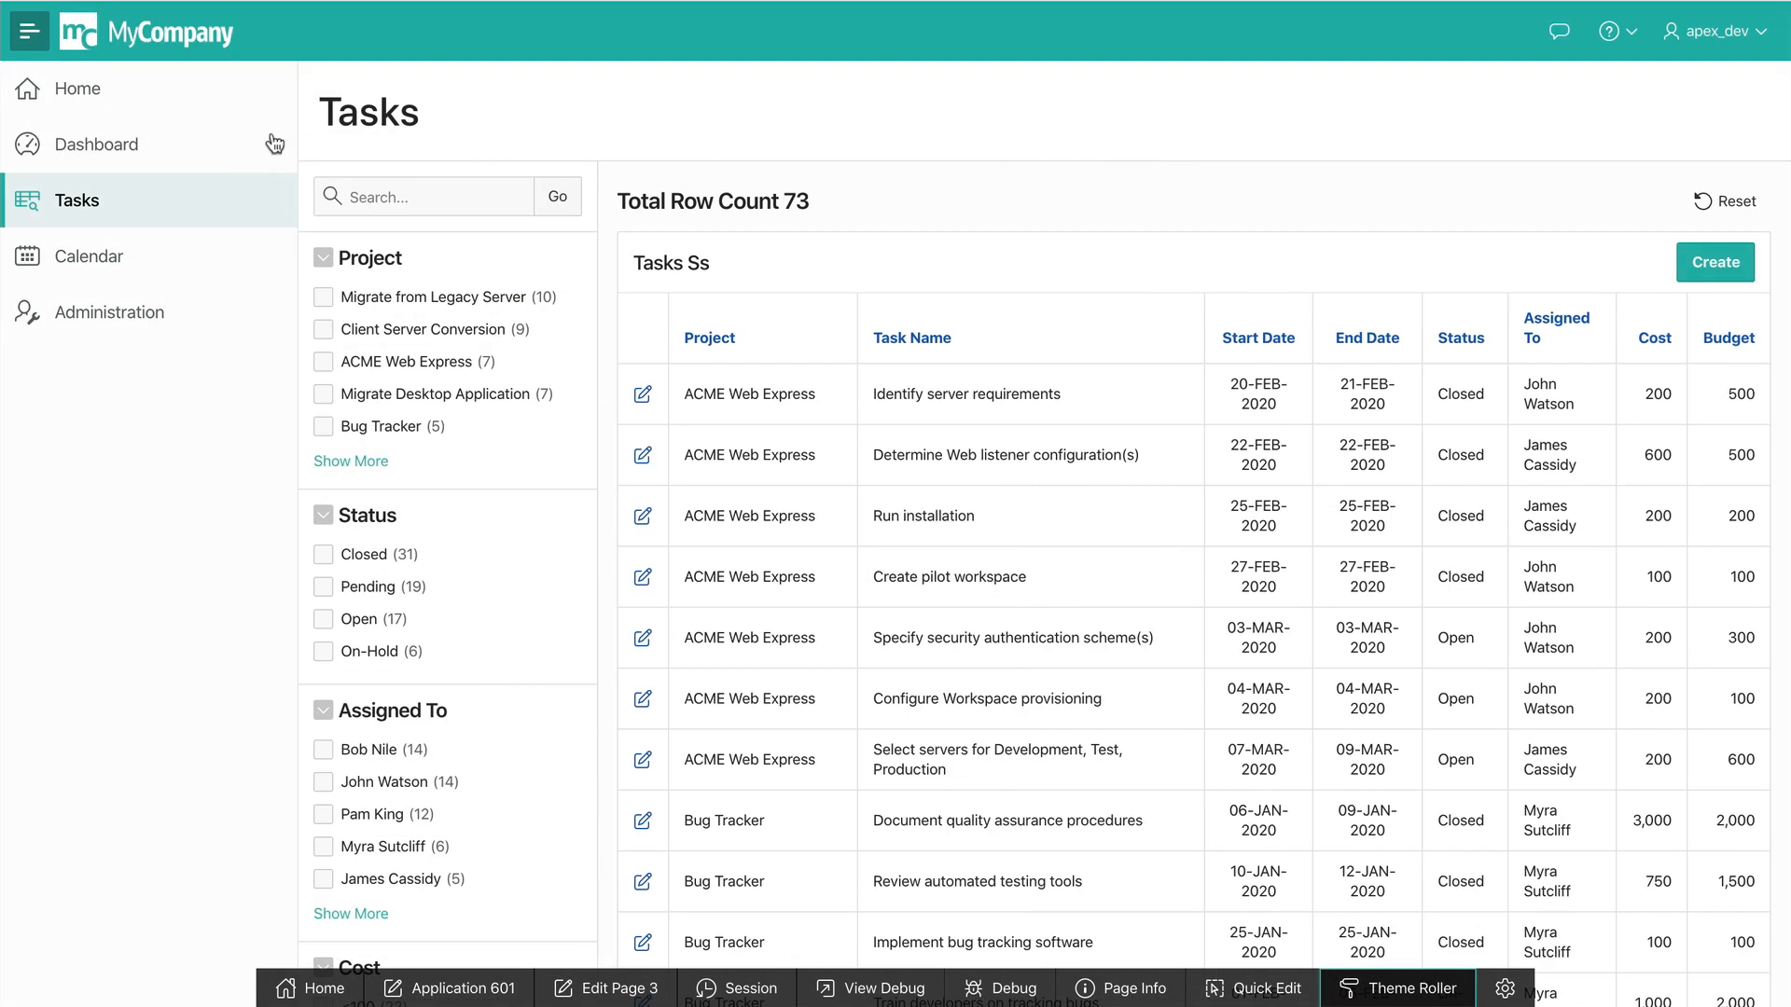
{"action": "left_click", "coordinate": [95, 144]}
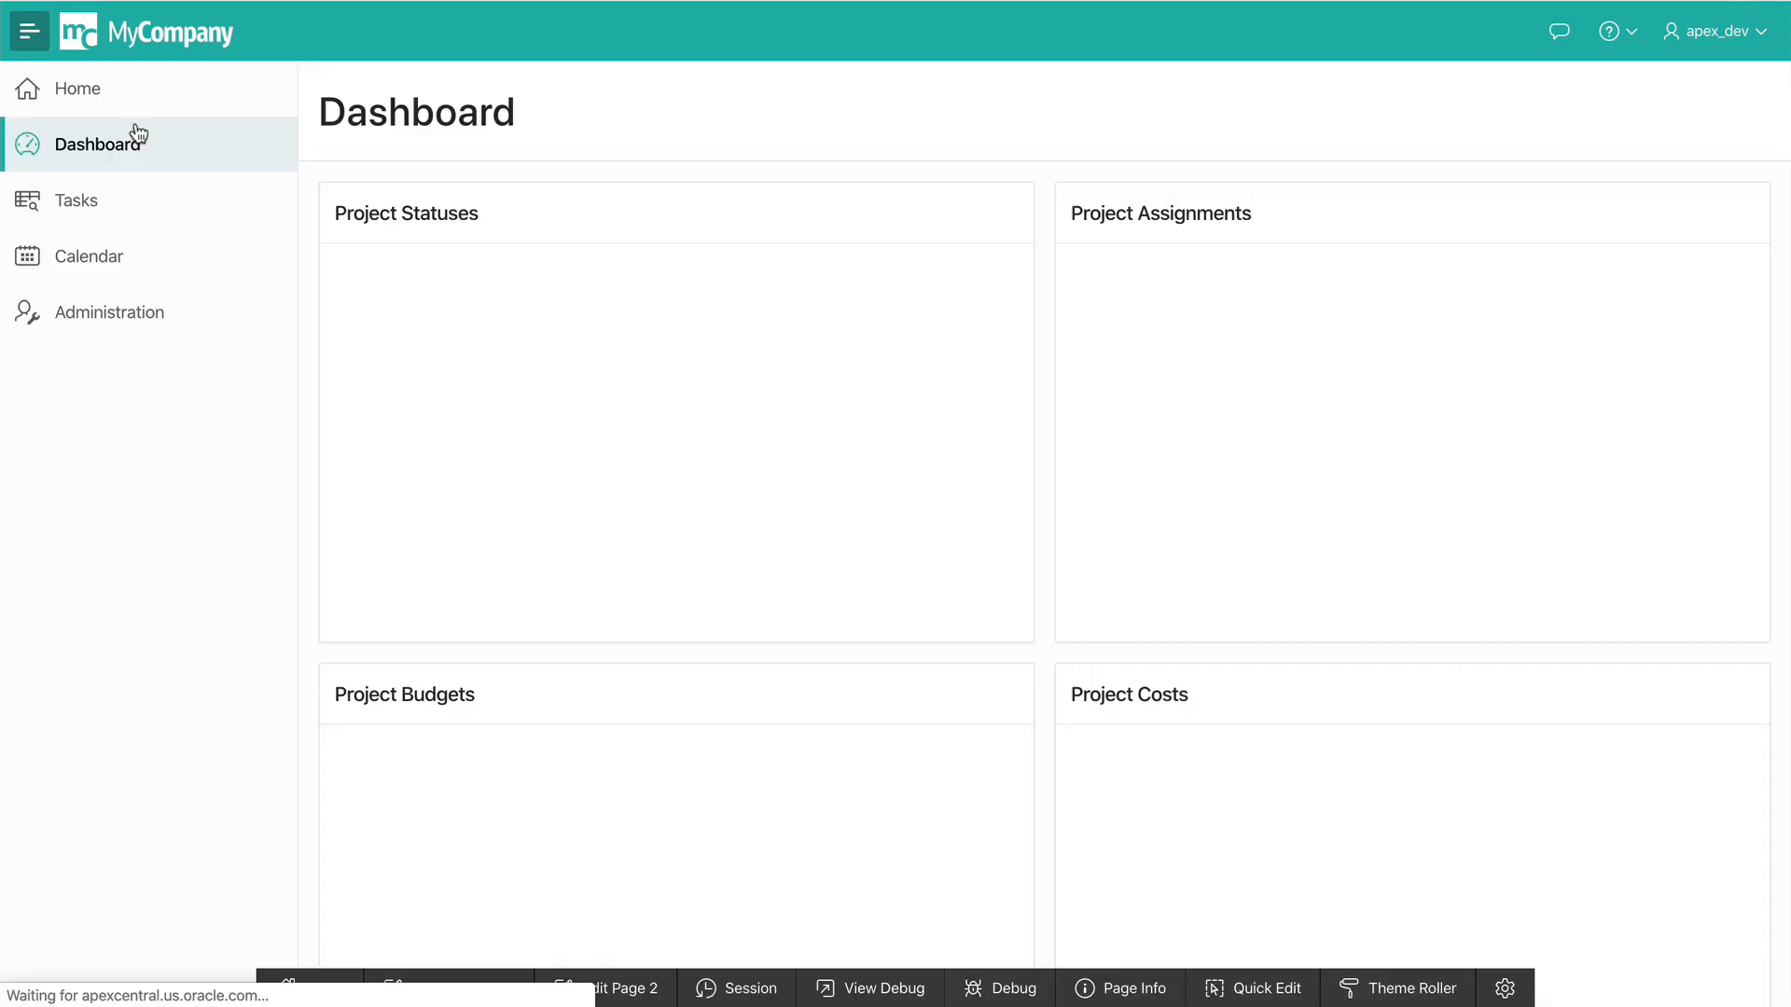